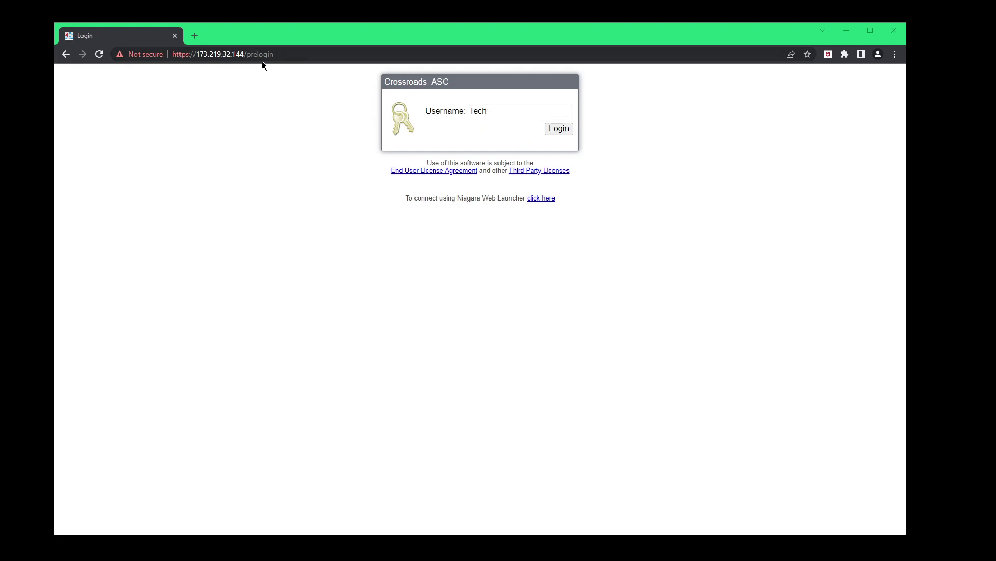
# Log in to the Crossroads_ASC station with the account password to reach Home.px.
pyautogui.moveTo(285, 55); pyautogui.dragTo(162, 67)
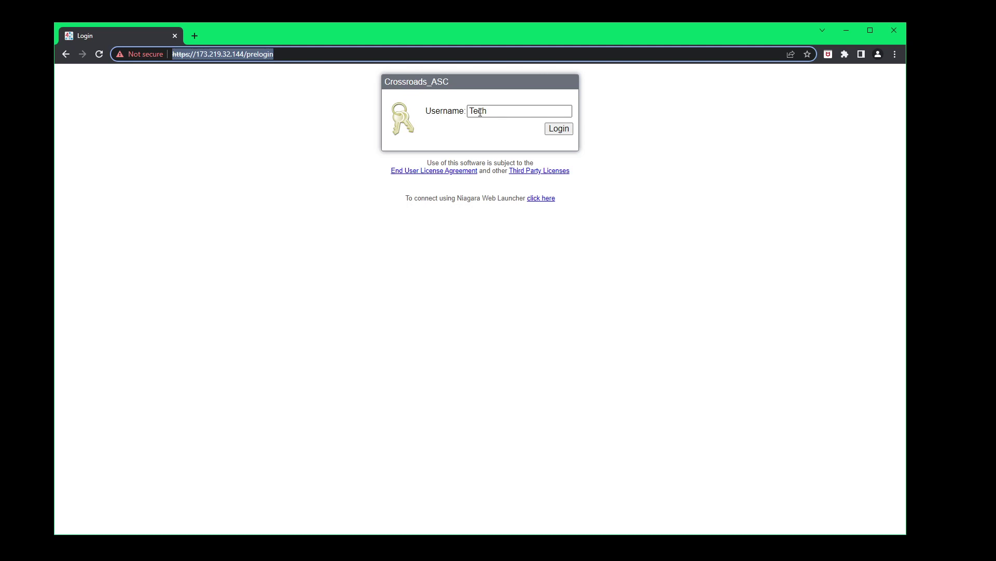
pyautogui.click(558, 129)
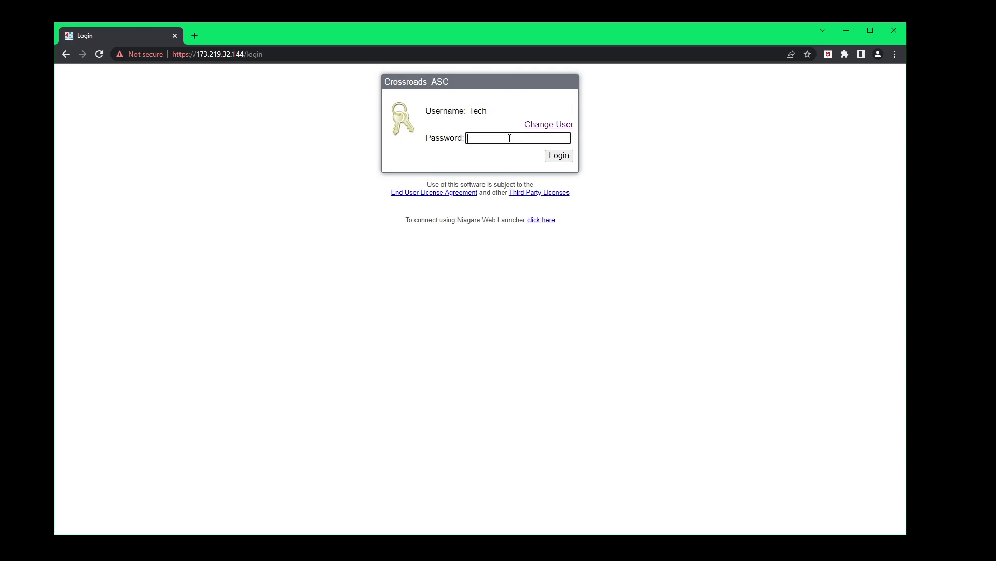
pyautogui.write('•••••••••••')
pyautogui.click(559, 154)
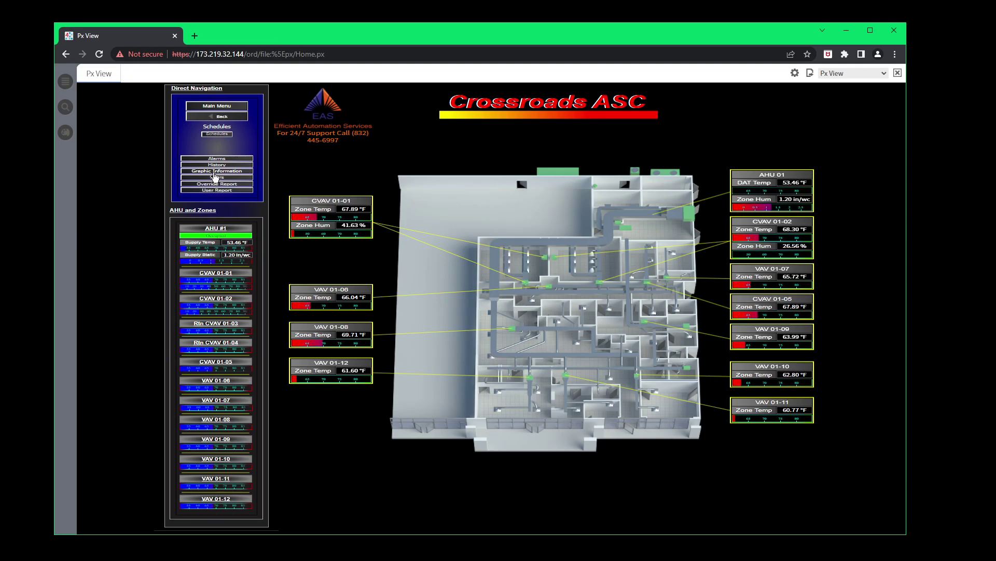
# From Users, add one new account of type User in the UserService window.
pyautogui.click(216, 178)
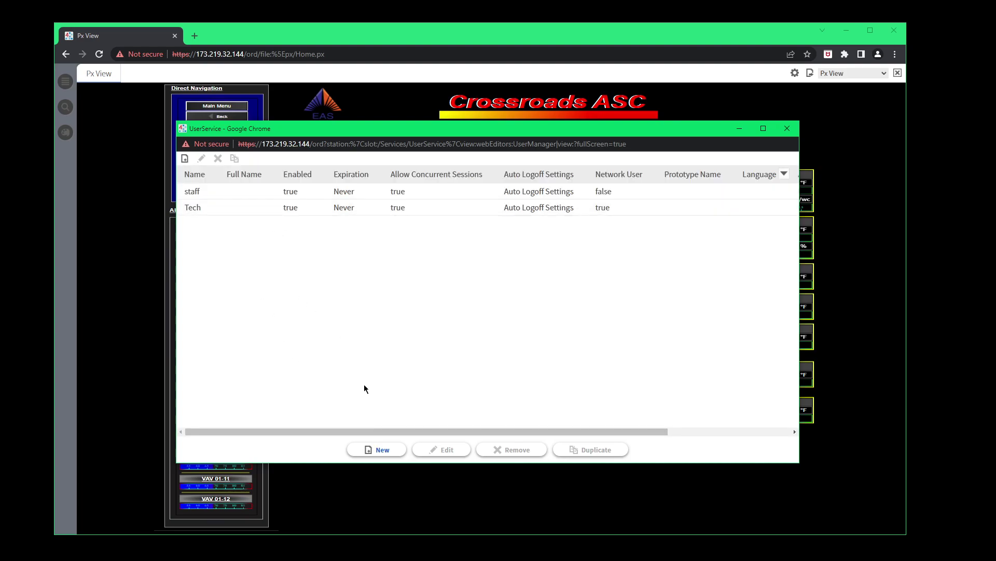
pyautogui.click(380, 451)
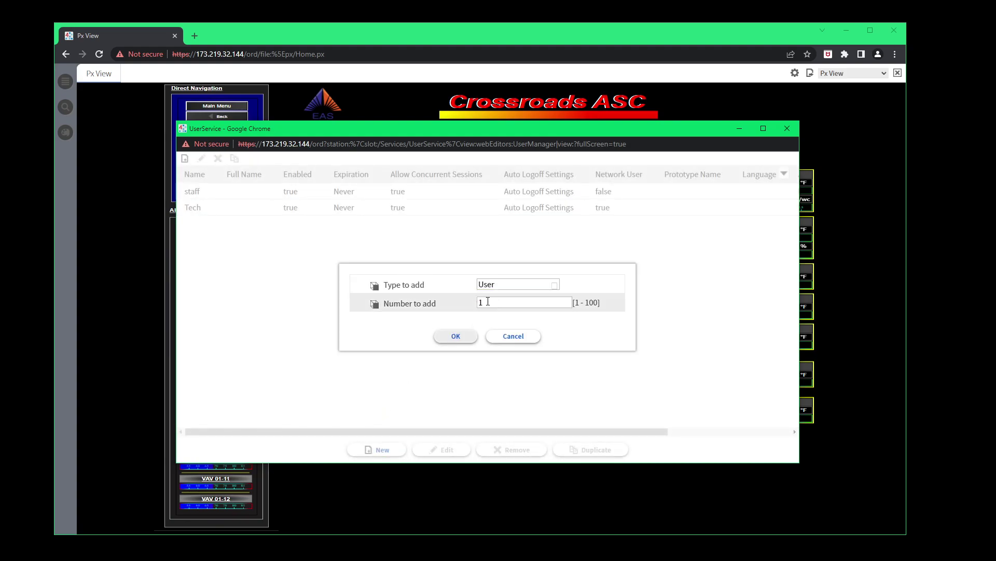
pyautogui.click(455, 336)
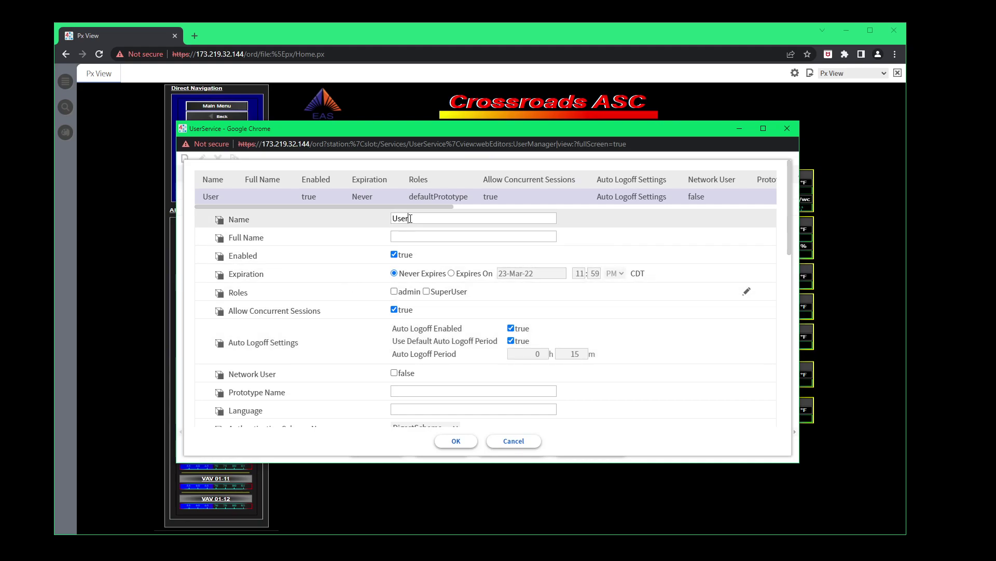
# Rename the new user from User to Admin1 and tick the SuperUser role.
pyautogui.moveTo(410, 218); pyautogui.dragTo(327, 222)
pyautogui.write('Admin')
pyautogui.write('1')
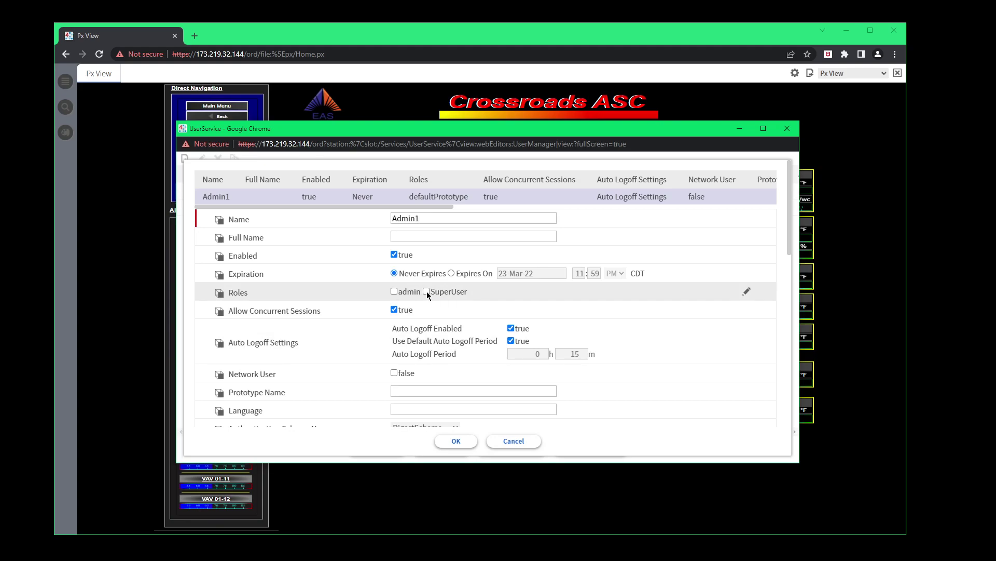
pyautogui.click(427, 291)
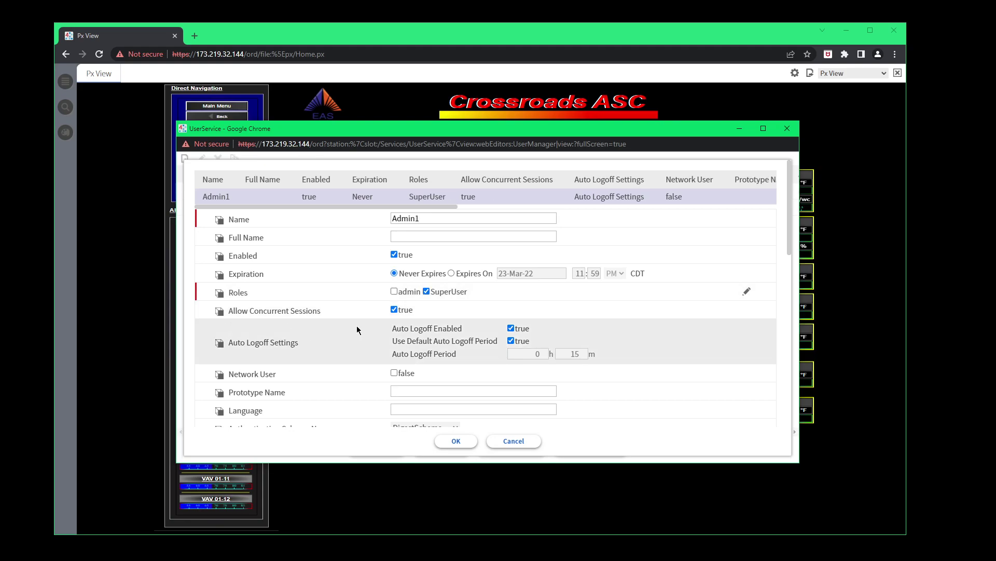
pyautogui.scroll(-4, 357, 329)
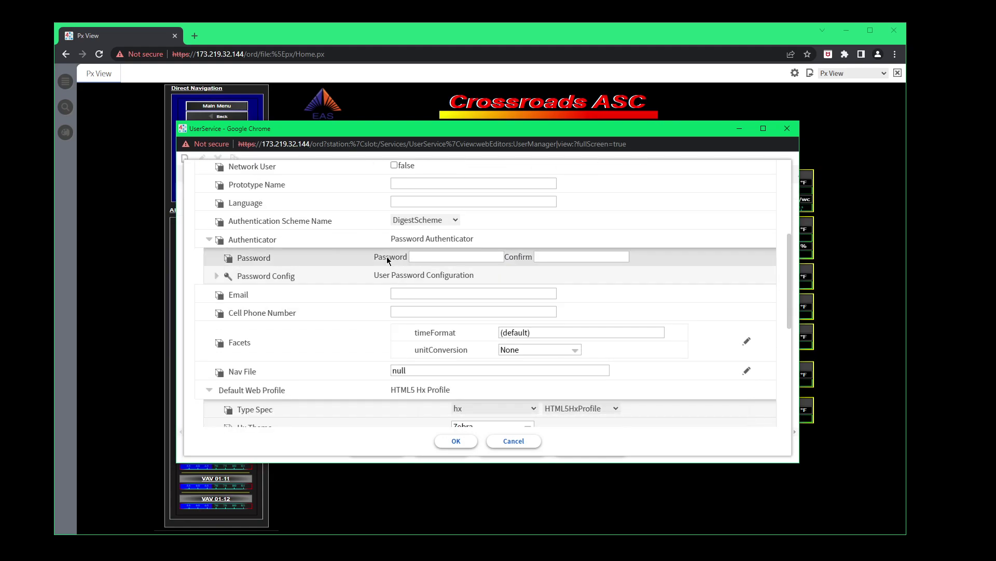
# Choose NavFile.nav from Files > nav as the new user's Nav File.
pyautogui.click(422, 255)
pyautogui.scroll(-2, 441, 268)
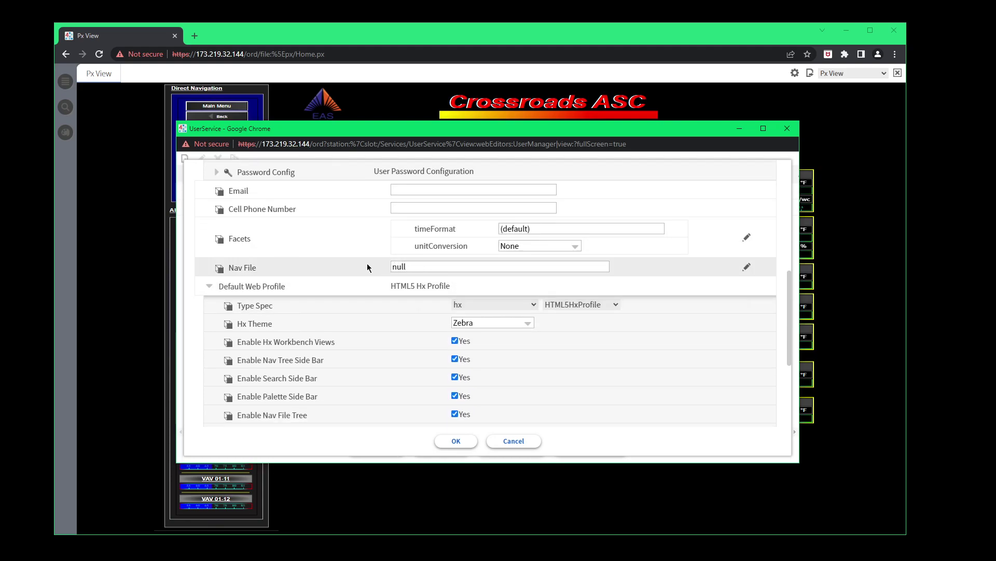
pyautogui.click(748, 268)
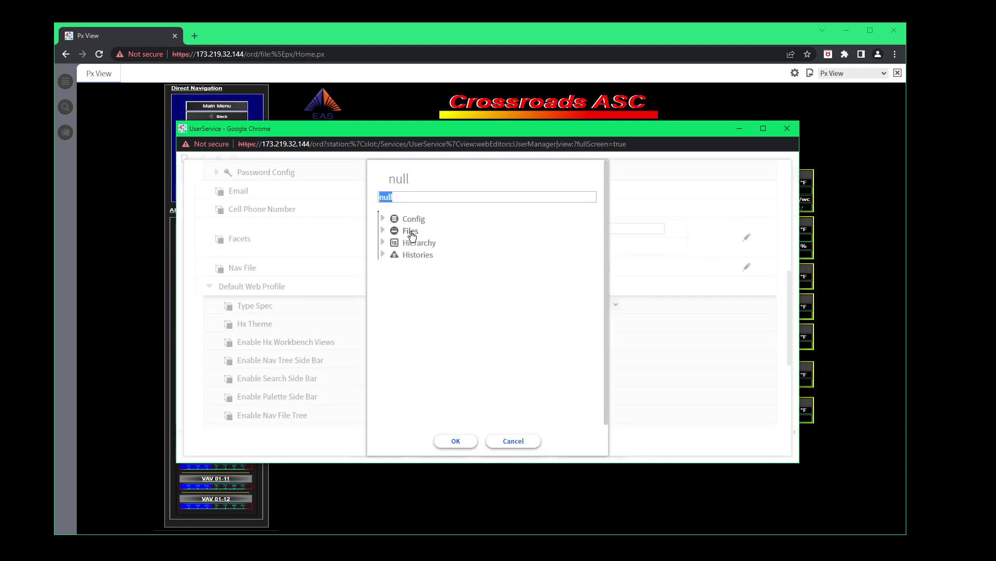
pyautogui.click(383, 231)
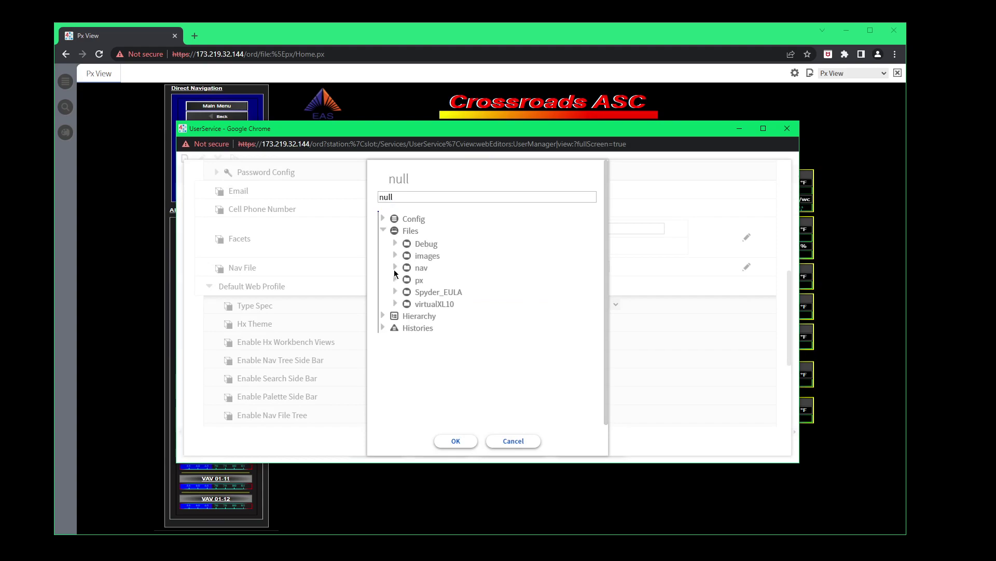
pyautogui.click(395, 268)
pyautogui.click(442, 283)
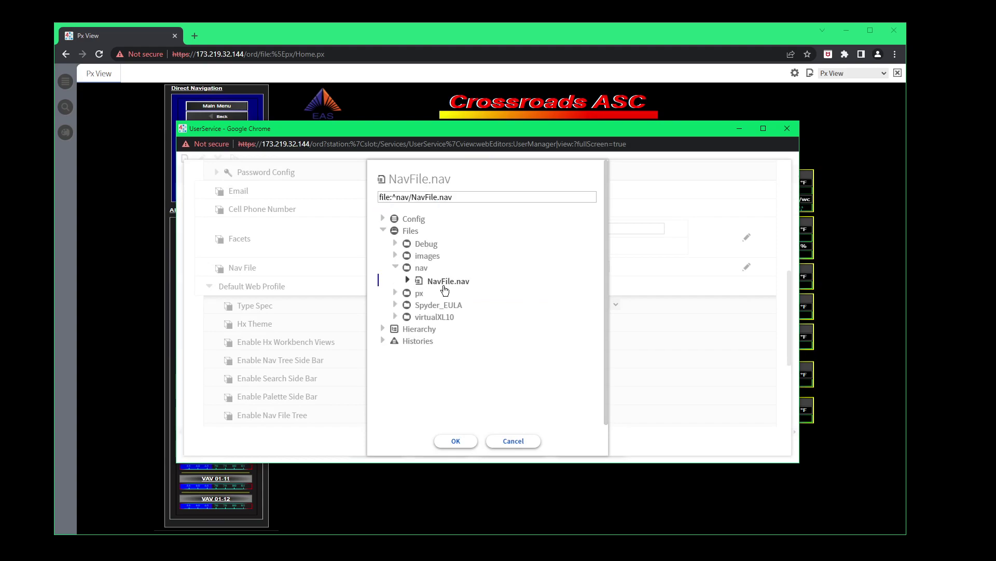
pyautogui.click(456, 441)
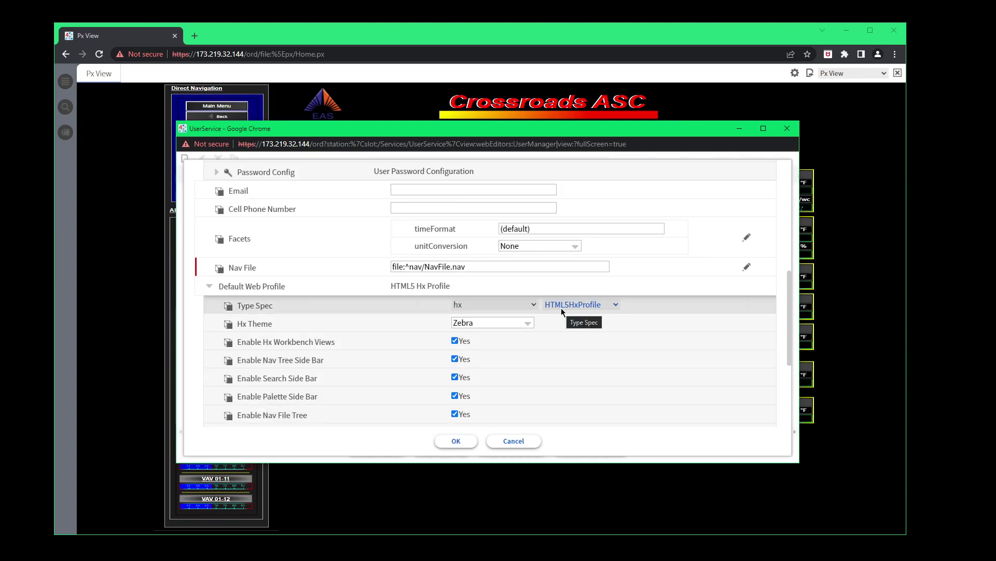
# Switch the Mobile Web Profile Type Spec to HTML5HxProfile and review the form.
pyautogui.scroll(-4, 556, 309)
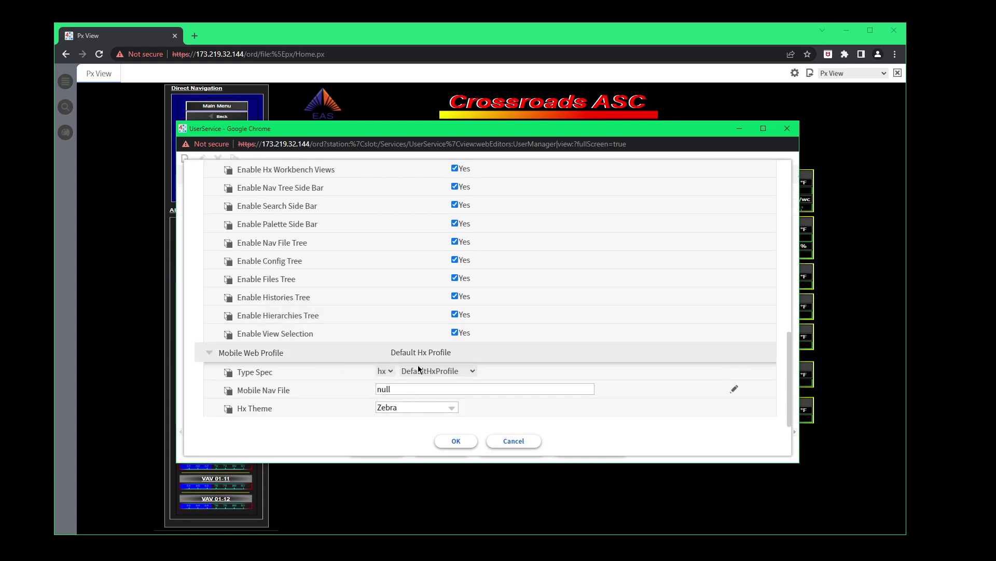
pyautogui.click(468, 371)
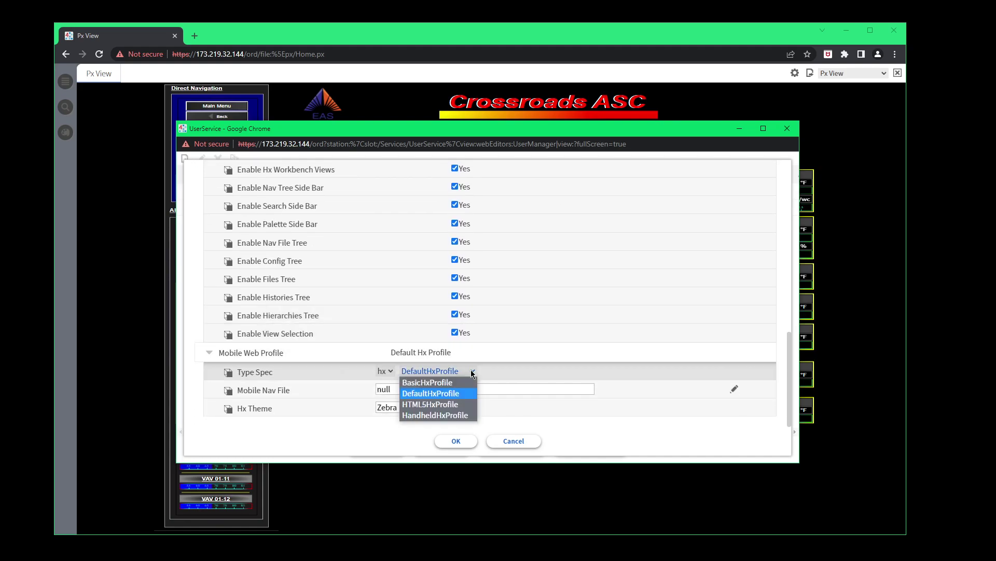
pyautogui.click(459, 405)
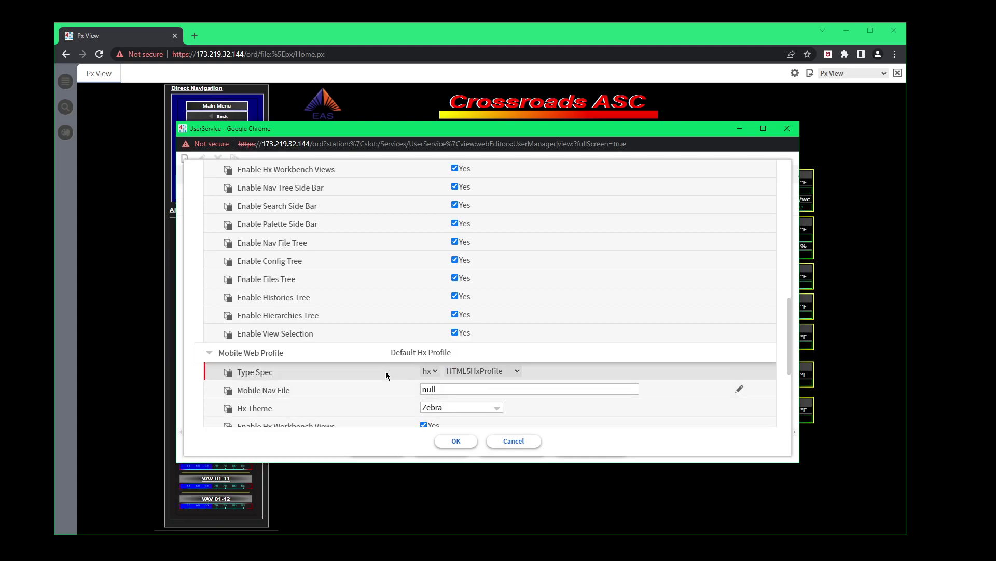
pyautogui.scroll(4, 351, 329)
pyautogui.scroll(-1, 347, 320)
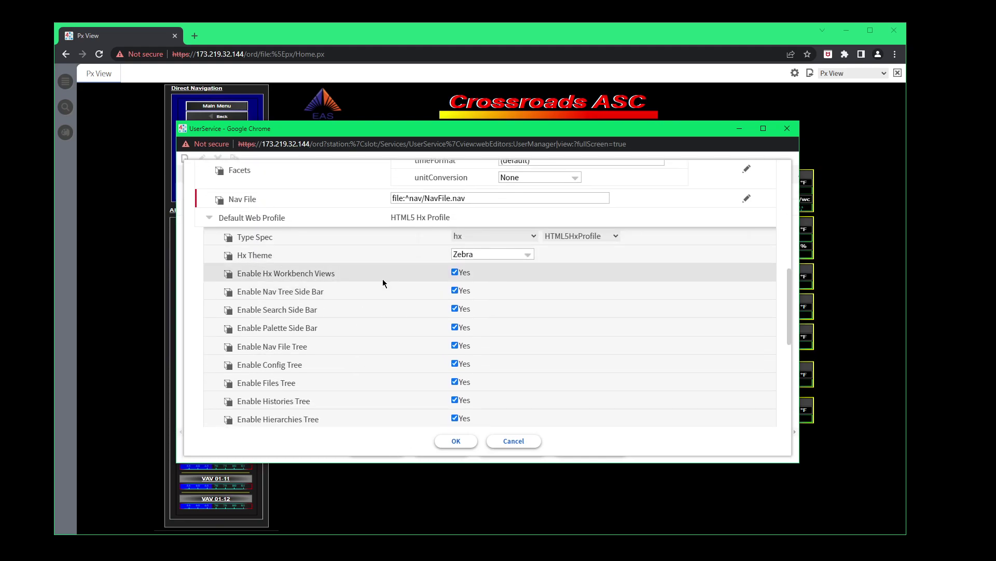
pyautogui.scroll(-1, 347, 279)
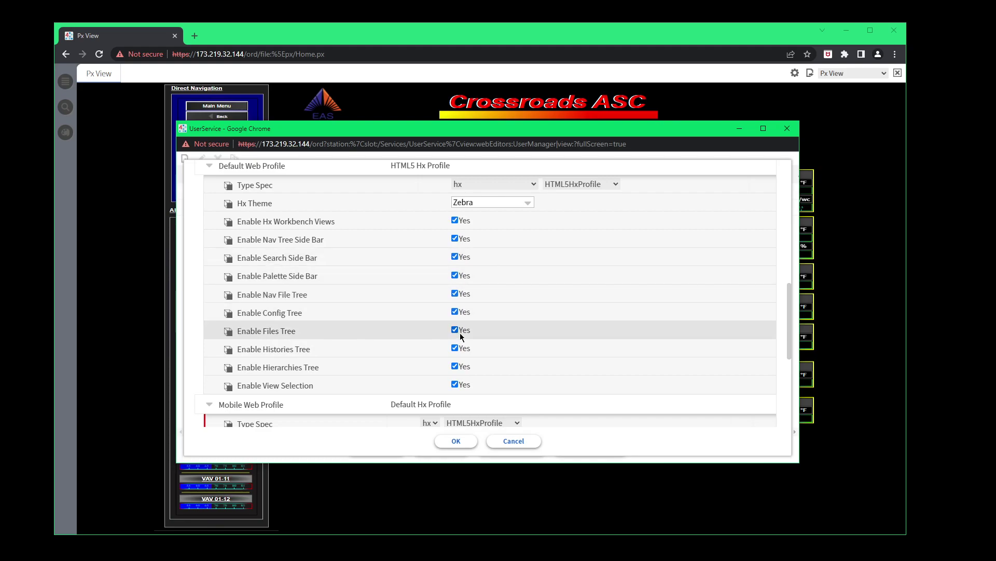
pyautogui.scroll(4, 425, 263)
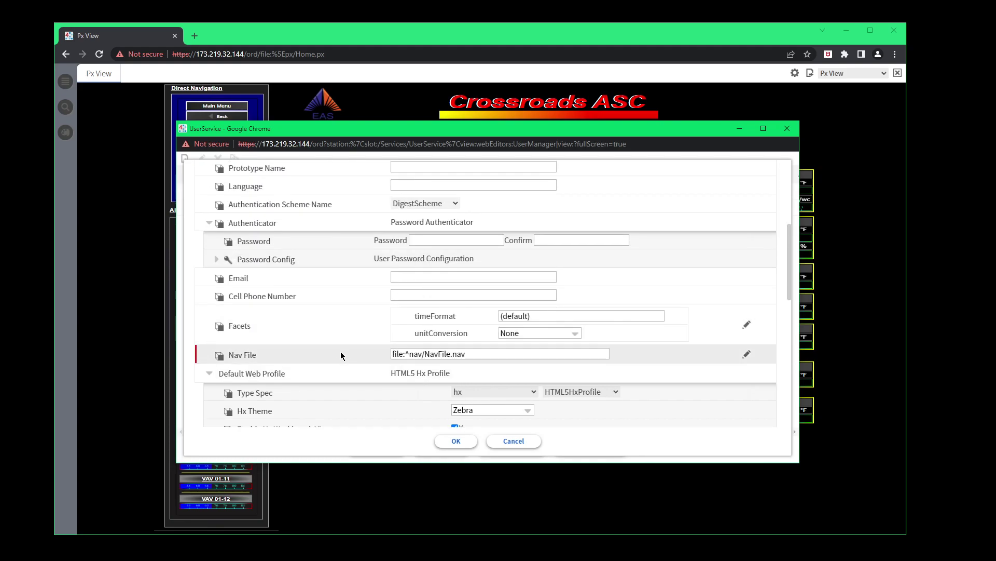
pyautogui.scroll(3, 363, 291)
pyautogui.scroll(2, 382, 274)
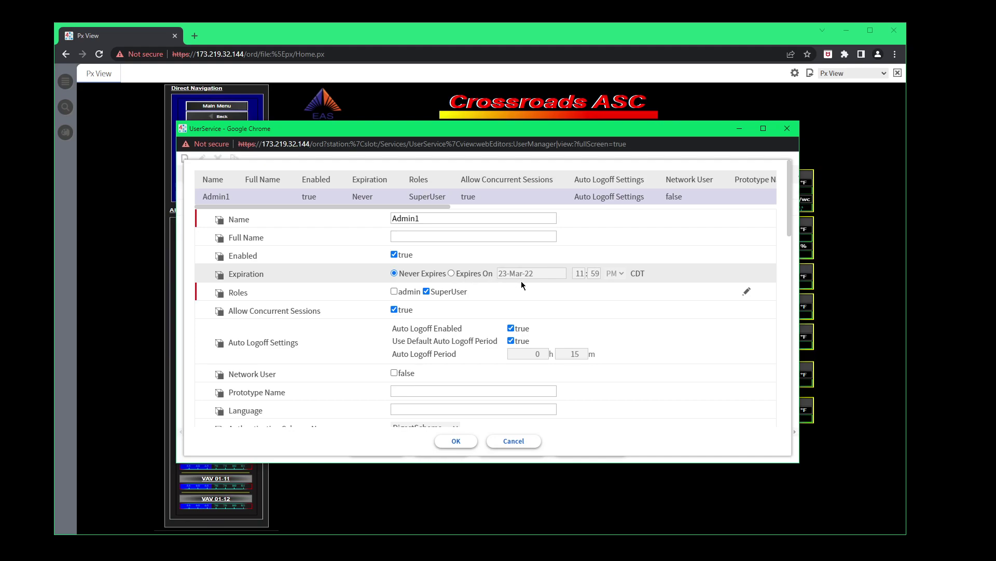
# Expand the password configuration and toggle the force-reset-at-next-login option on and back off.
pyautogui.scroll(-2, 462, 285)
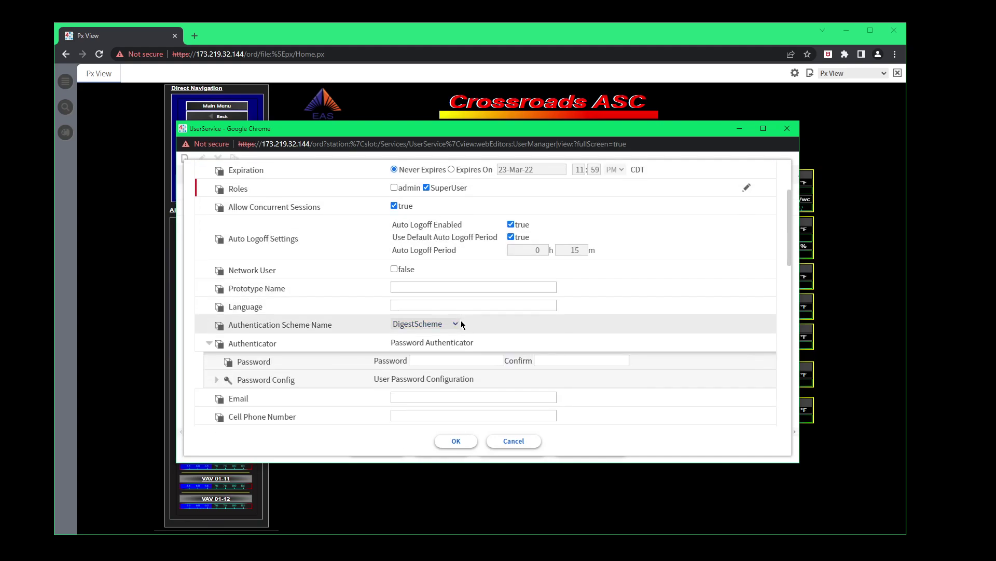
pyautogui.scroll(-1, 461, 326)
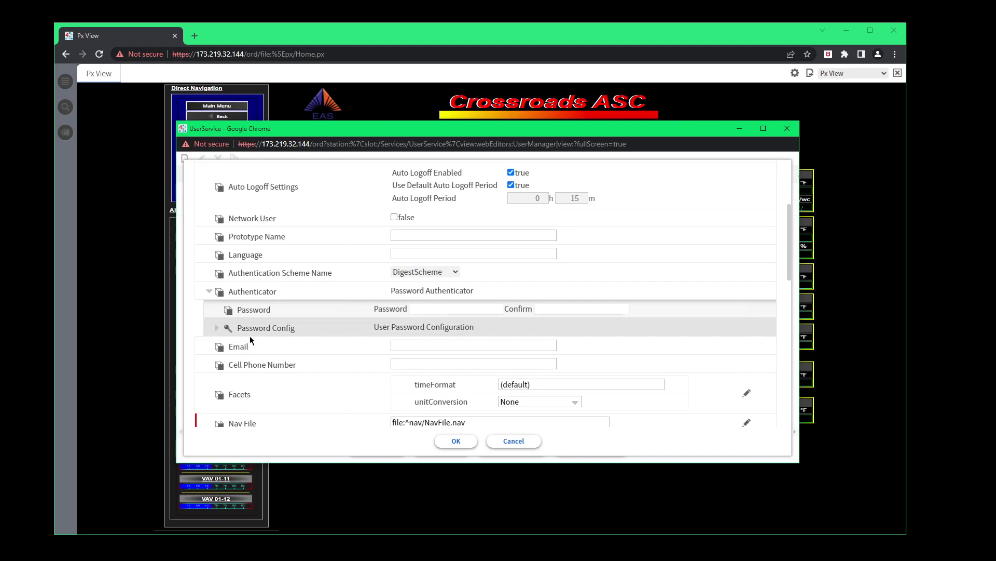
pyautogui.click(215, 329)
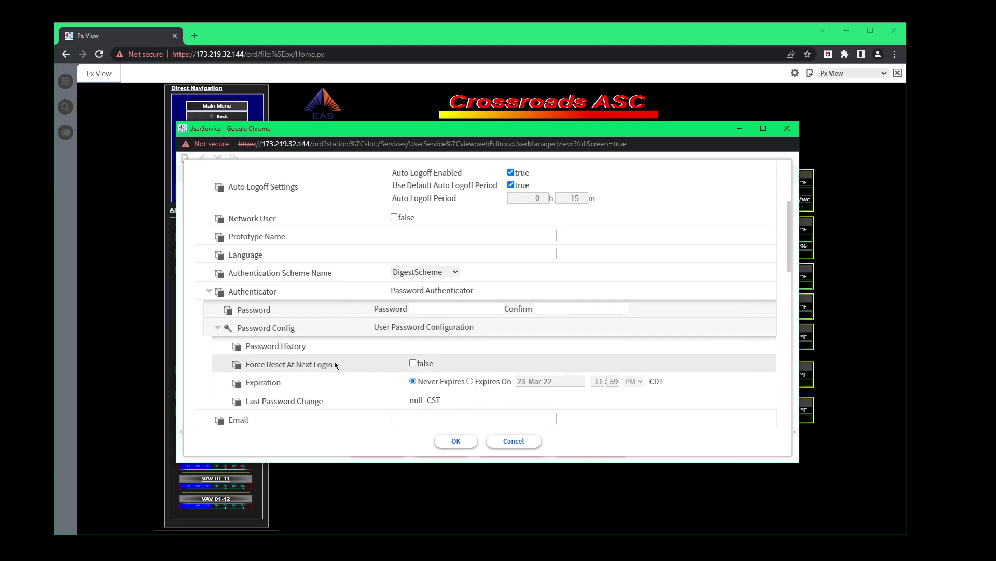
pyautogui.scroll(-1, 345, 365)
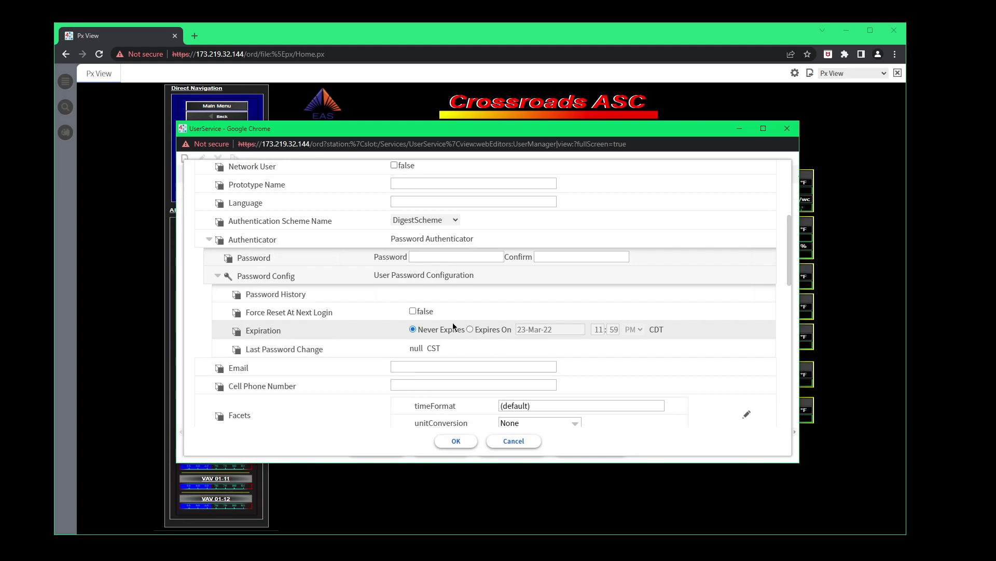
pyautogui.click(412, 312)
pyautogui.click(413, 311)
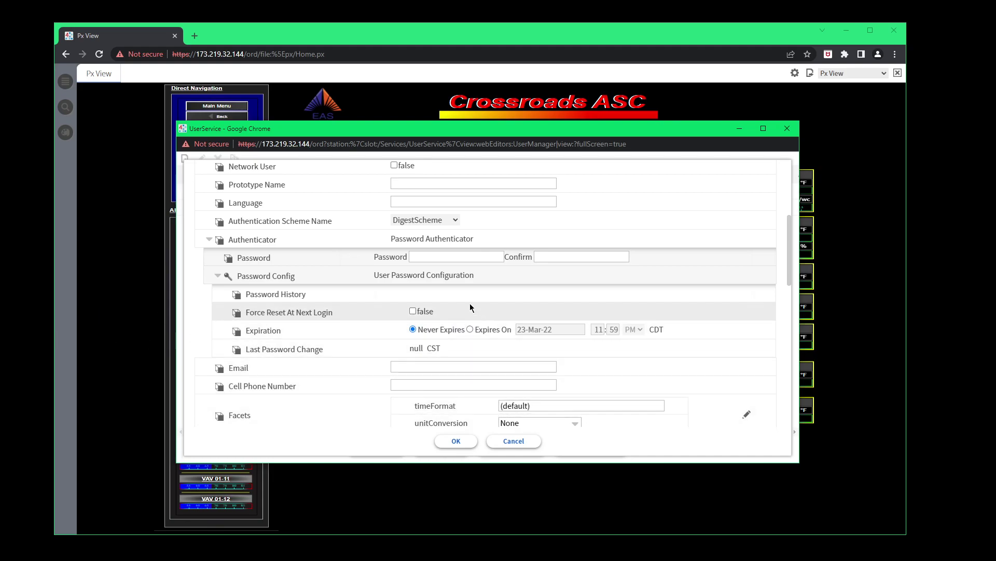
# Cancel the Admin1 user editor without saving.
pyautogui.scroll(3, 467, 304)
pyautogui.scroll(2, 467, 304)
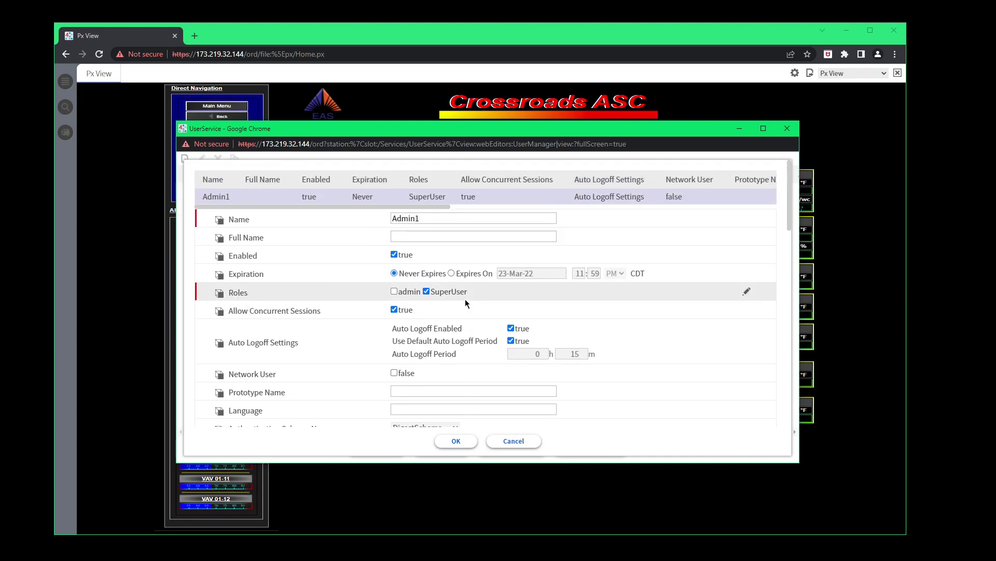
pyautogui.click(514, 441)
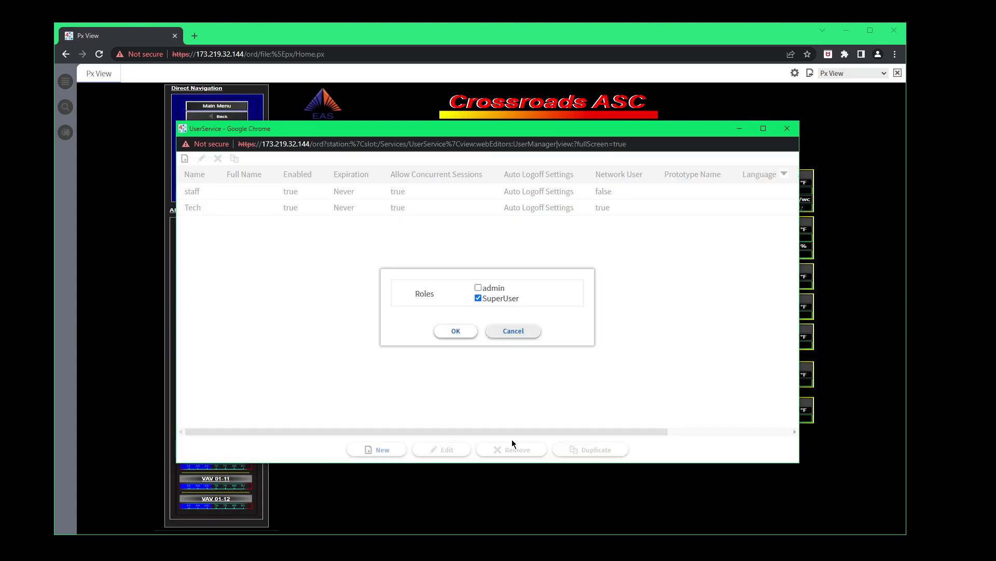
pyautogui.click(217, 209)
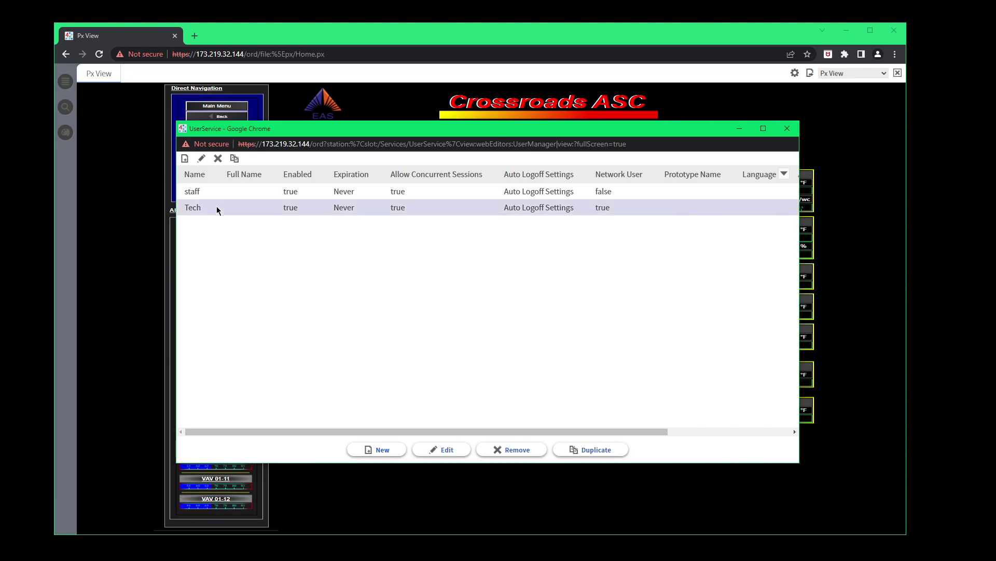
pyautogui.doubleClick(217, 209)
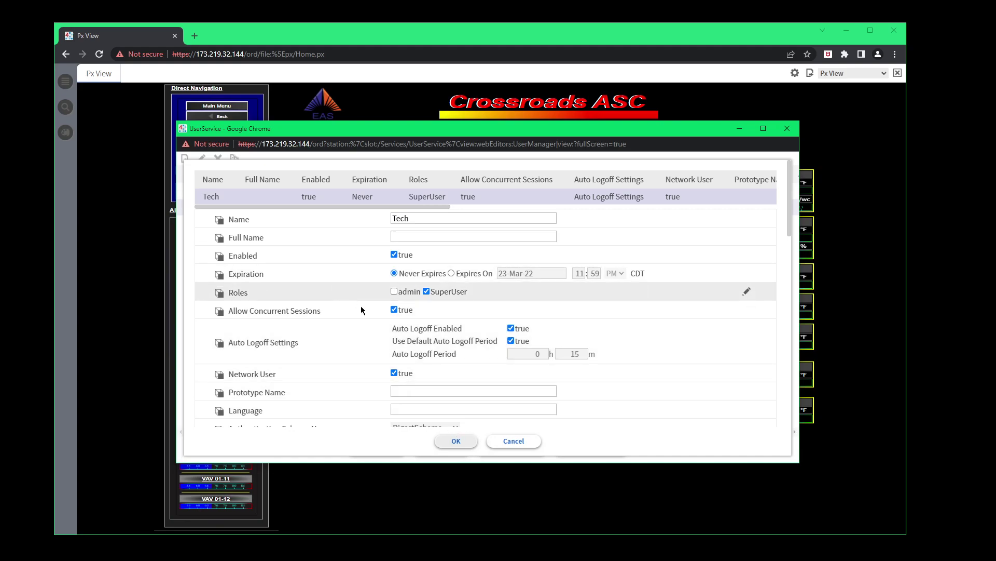
pyautogui.scroll(-4, 459, 340)
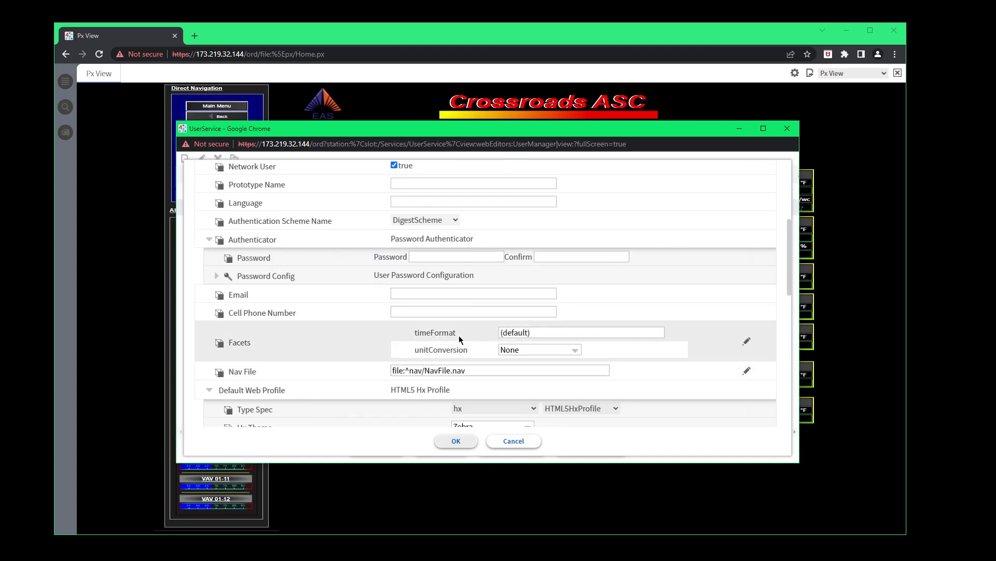
pyautogui.scroll(-3, 459, 340)
pyautogui.scroll(5, 462, 332)
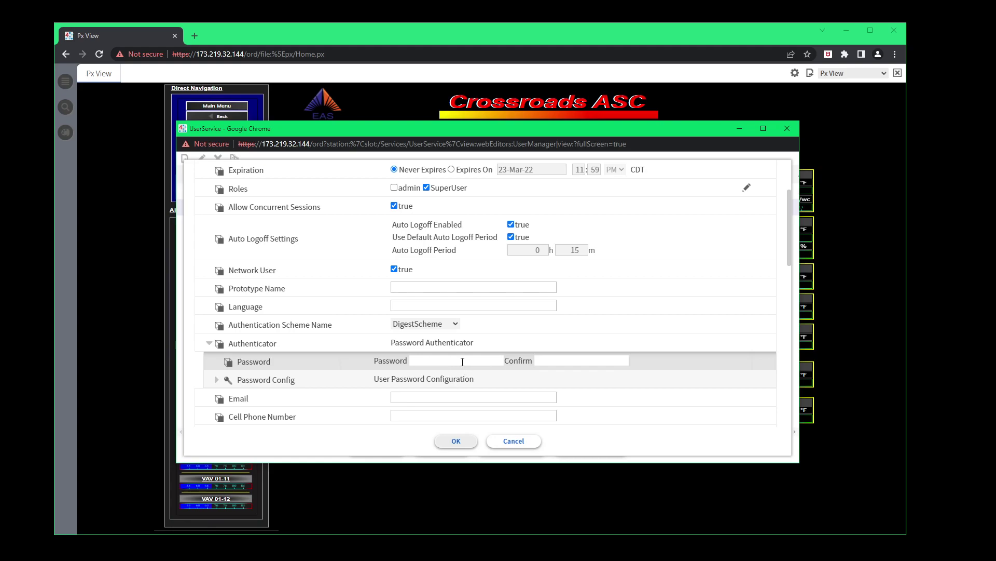
pyautogui.click(522, 444)
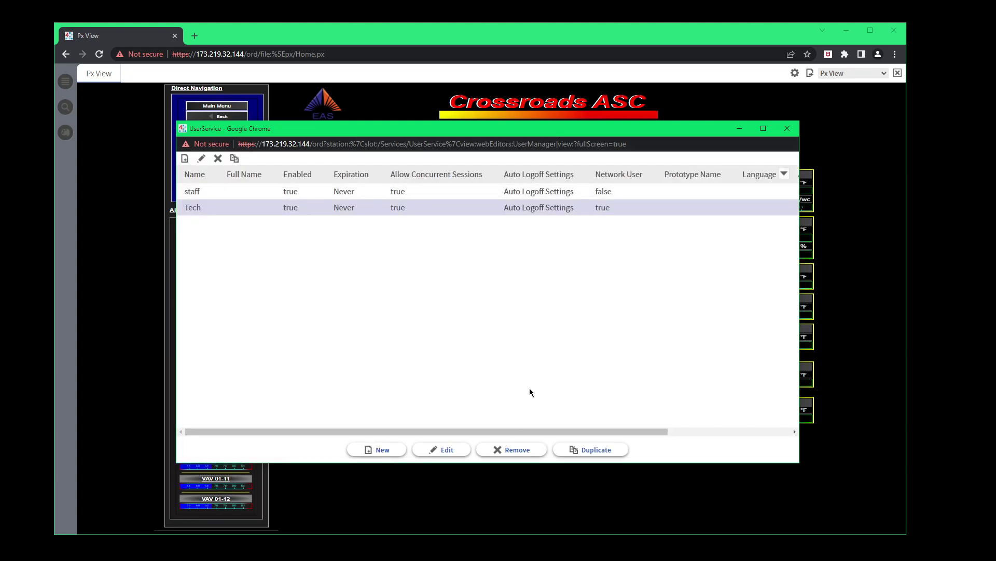
# Close the UserService window and open the VAV 01-12 graphic from the floor plan.
pyautogui.click(787, 128)
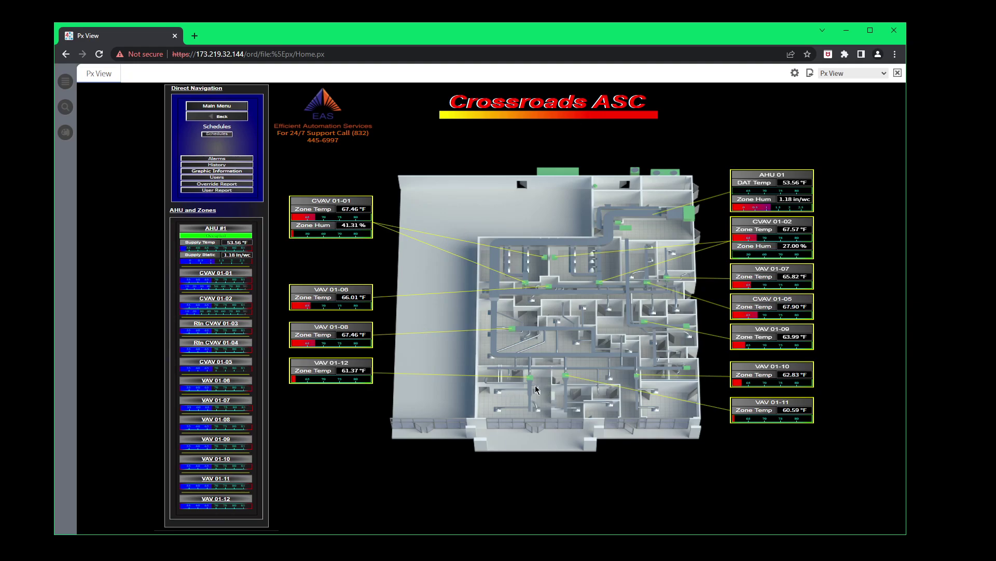
pyautogui.click(348, 367)
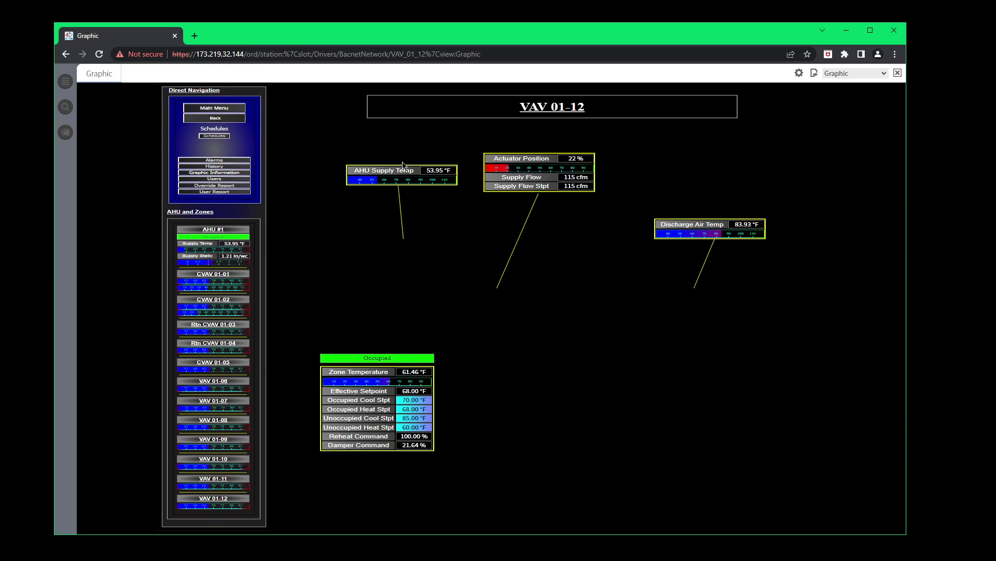
# Wait for the VAV 01-12 graphic to load and inspect the AHU Supply Temp readout.
pyautogui.moveTo(390, 183)
pyautogui.moveTo(432, 177)
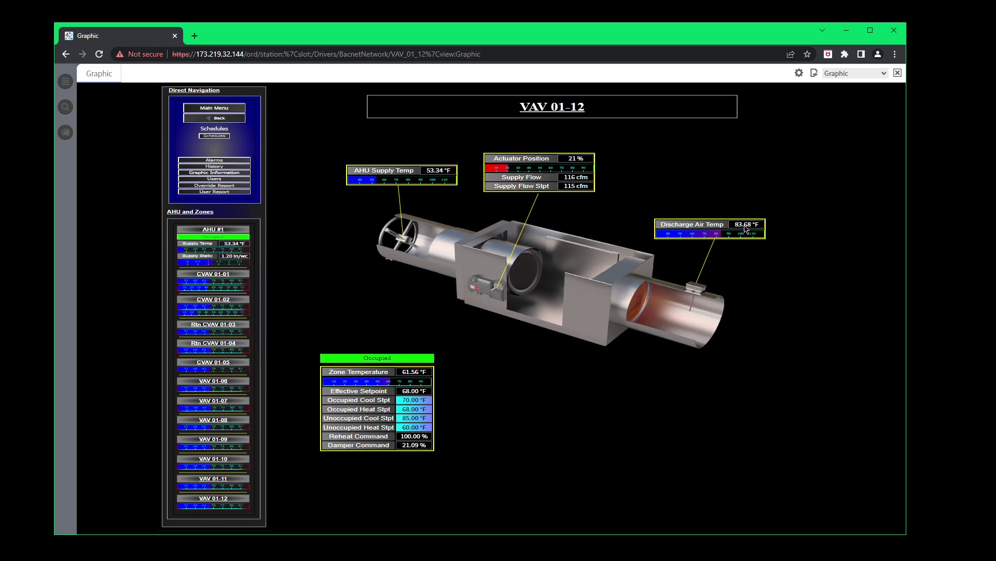
# Set the VAV 01-12 Occupied Cool Stpt to 72 °F.
pyautogui.moveTo(748, 228)
pyautogui.moveTo(645, 315)
pyautogui.moveTo(413, 394)
pyautogui.rightClick(407, 400)
pyautogui.click(423, 414)
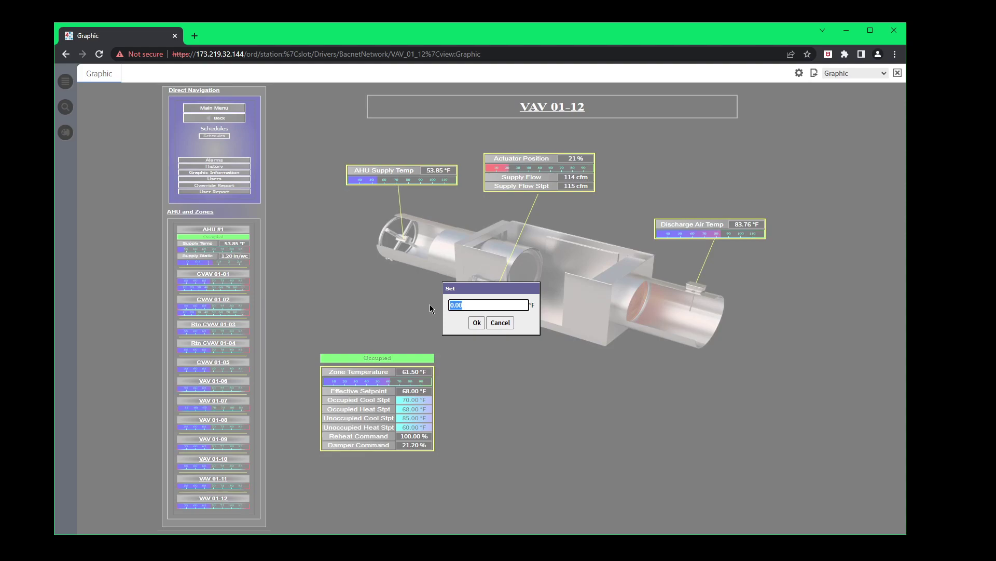
pyautogui.write('72')
pyautogui.click(477, 323)
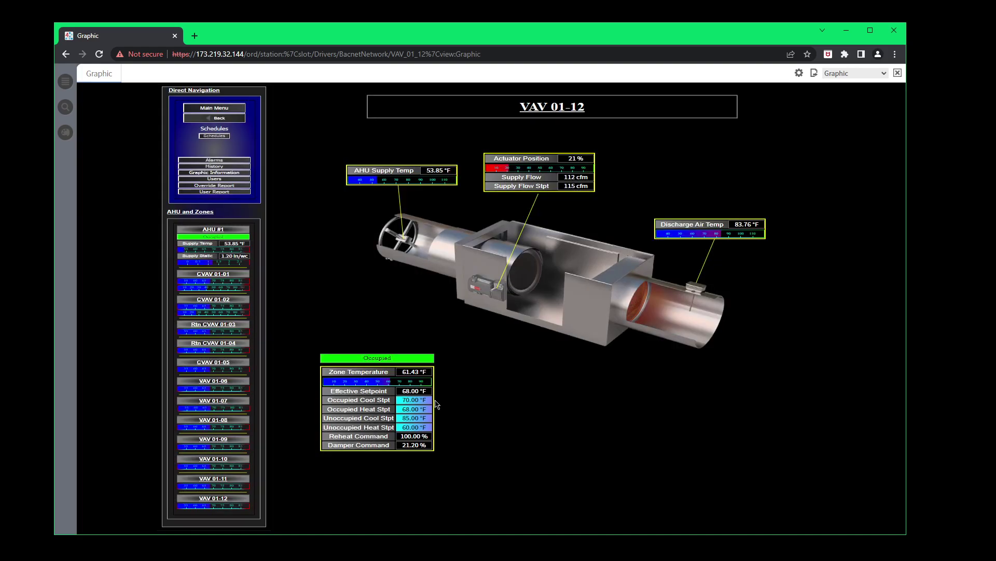
pyautogui.rightClick(410, 414)
pyautogui.click(453, 384)
# Append ' Lobby' to the graphic's title label so it reads 'VAV 01-12 Lobby'.
pyautogui.moveTo(393, 365)
pyautogui.moveTo(397, 419)
pyautogui.moveTo(381, 362)
pyautogui.moveTo(540, 113)
pyautogui.rightClick(538, 114)
pyautogui.click(557, 127)
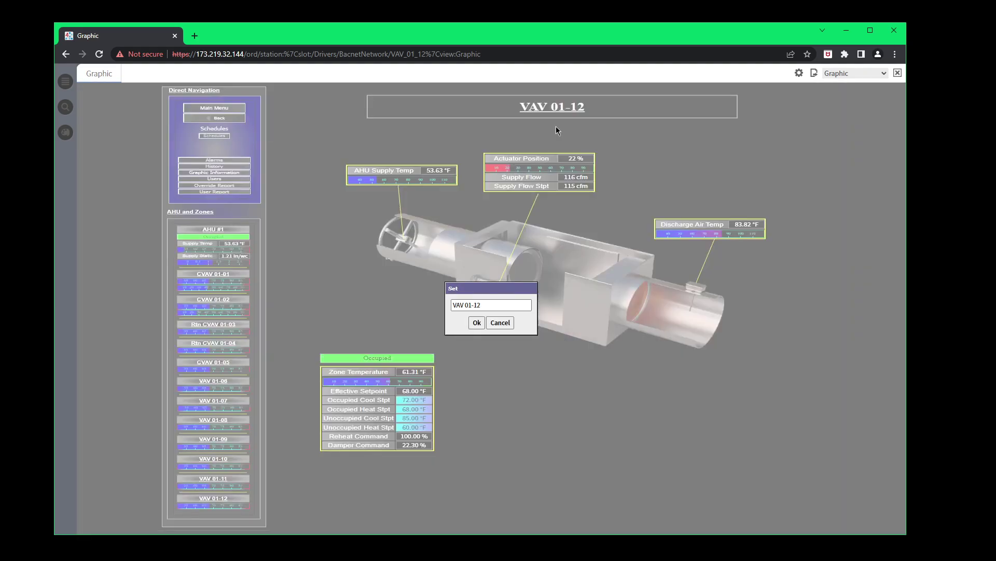
pyautogui.click(497, 304)
pyautogui.click(476, 323)
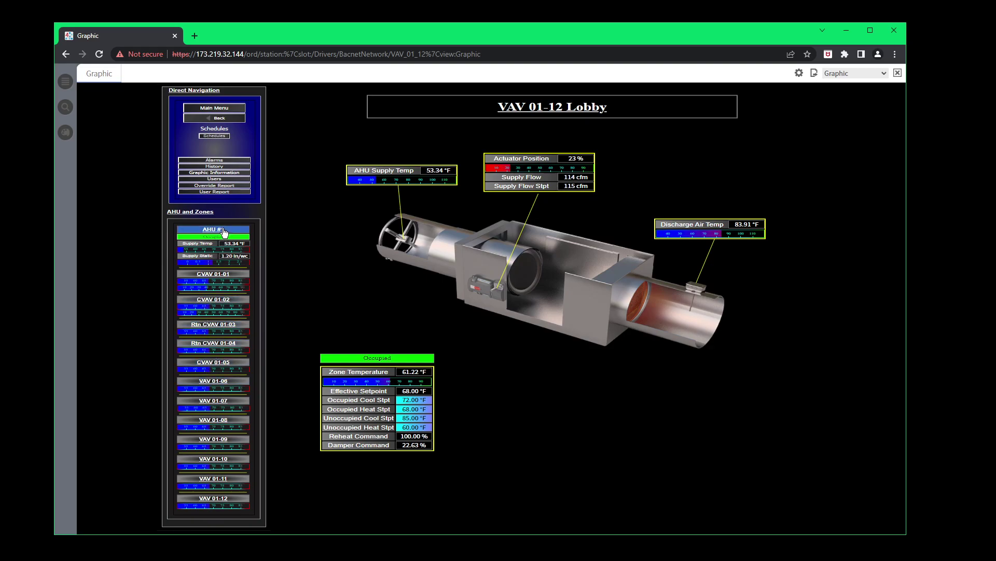
pyautogui.click(223, 231)
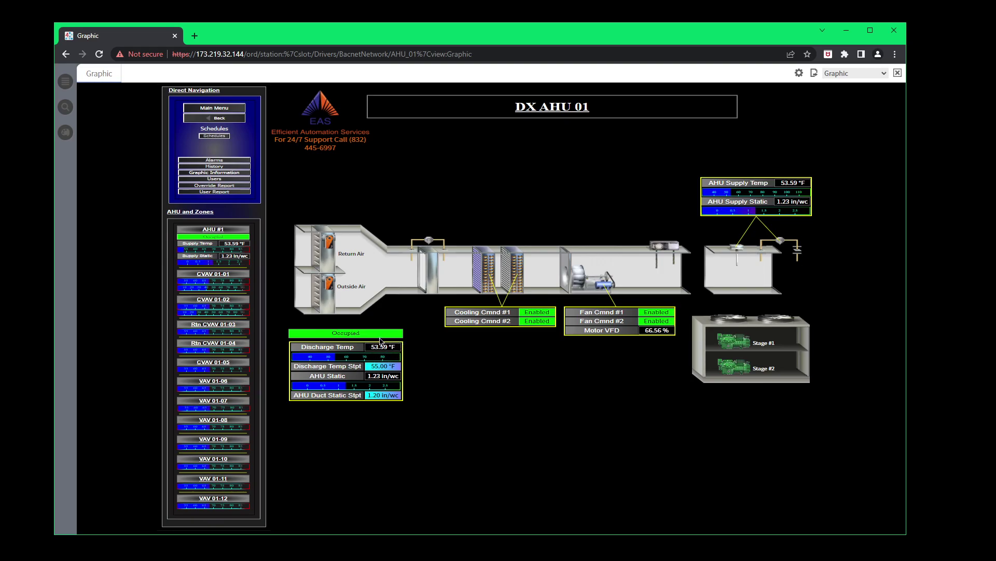
pyautogui.rightClick(373, 369)
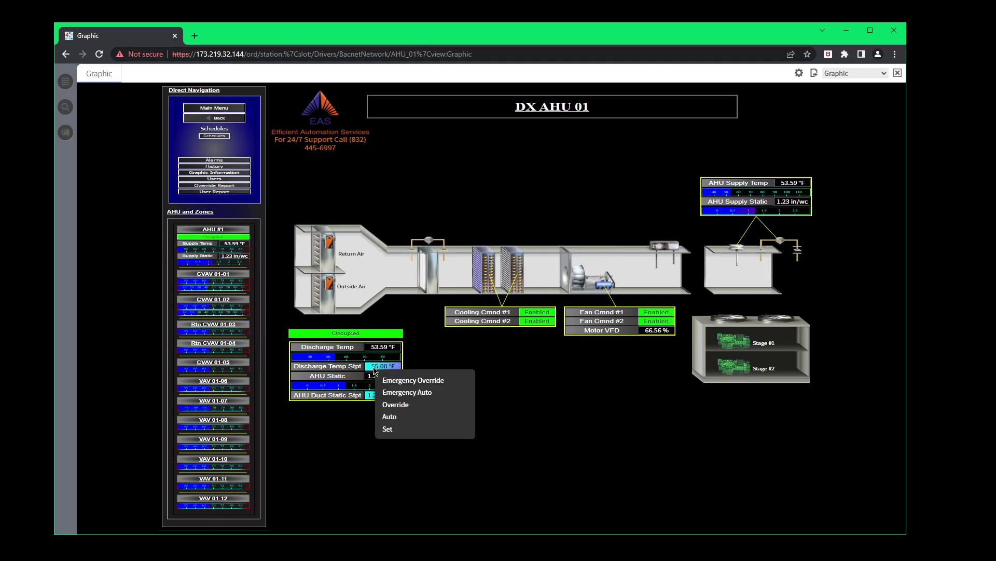
pyautogui.click(394, 431)
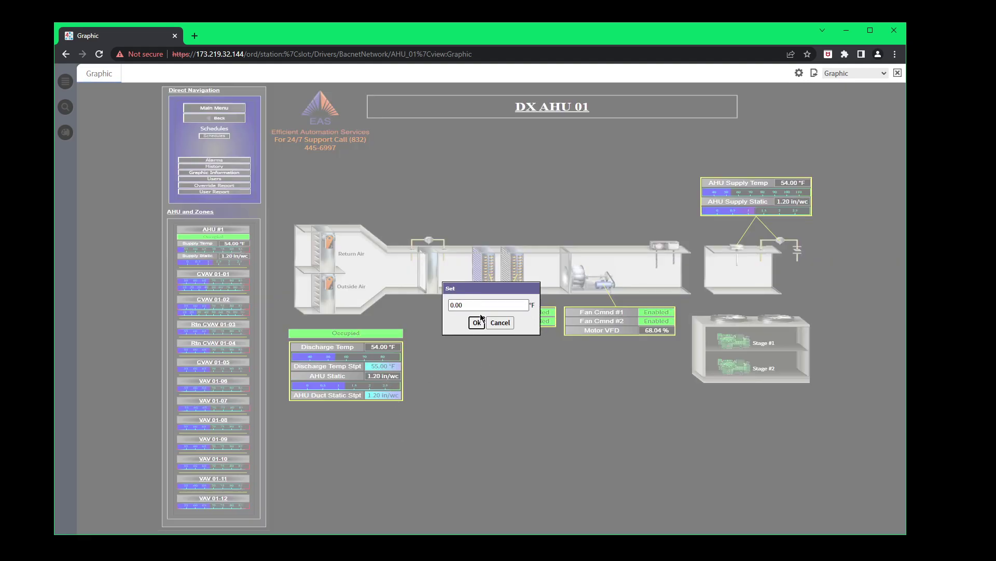
pyautogui.click(498, 324)
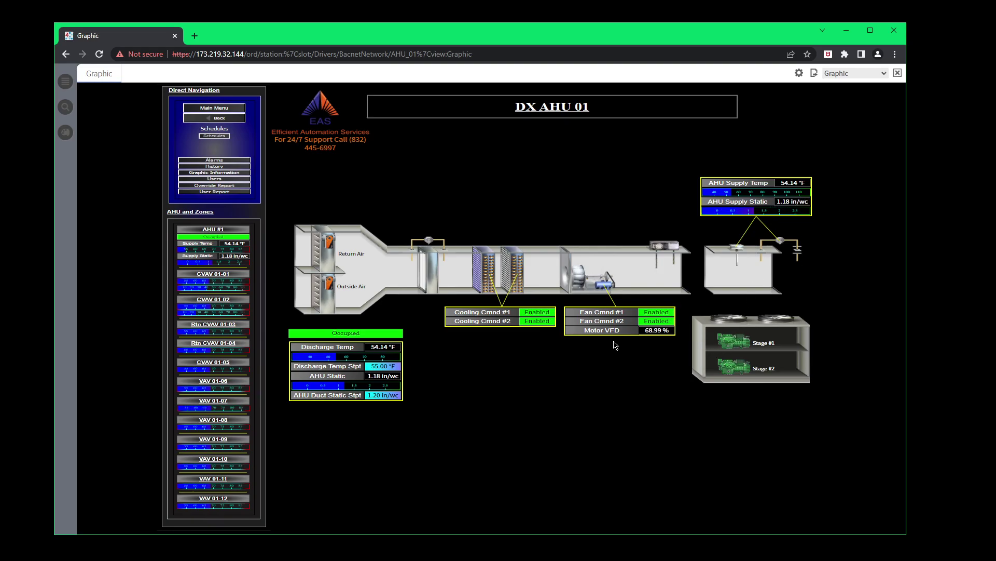
pyautogui.moveTo(656, 335)
pyautogui.rightClick(384, 396)
pyautogui.click(396, 456)
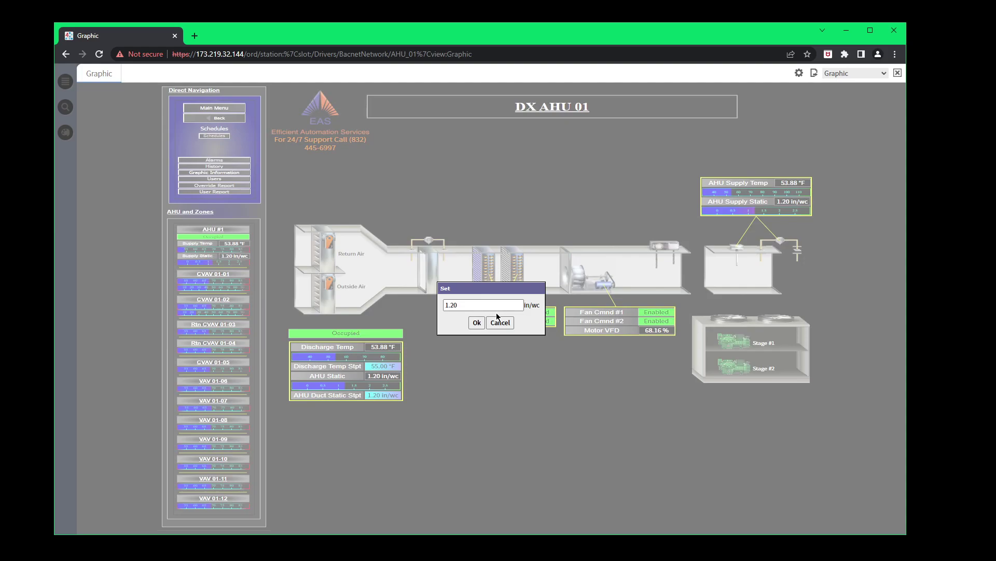
pyautogui.click(501, 323)
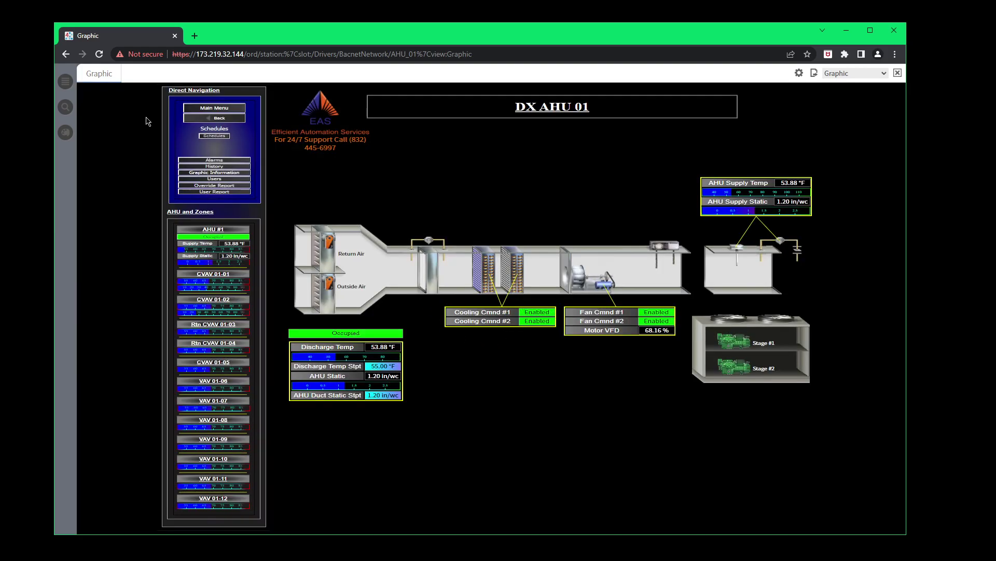
# Open the Nav tree and expand Config > Drivers > BacnetNetwork to show its devices.
pyautogui.click(65, 83)
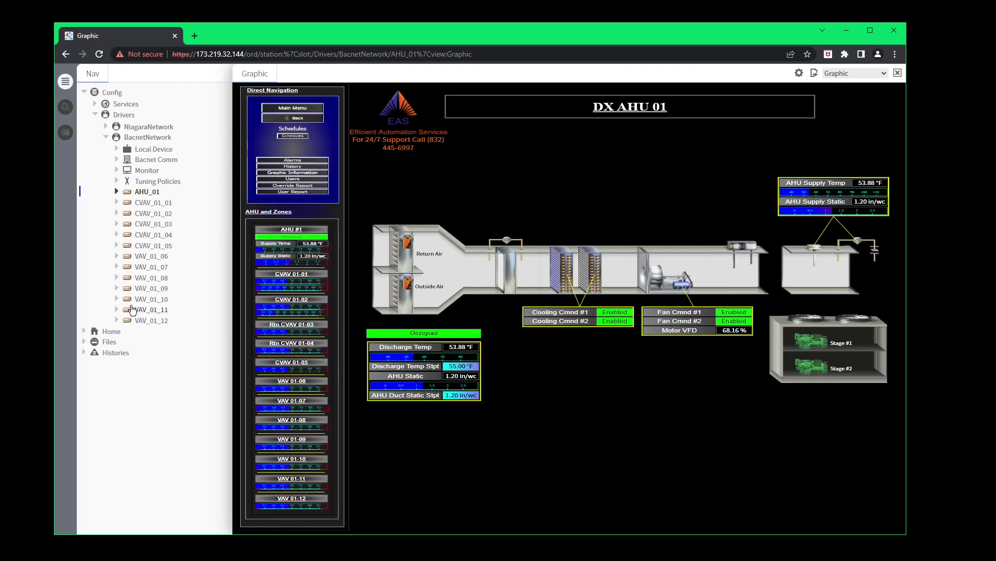
pyautogui.click(94, 115)
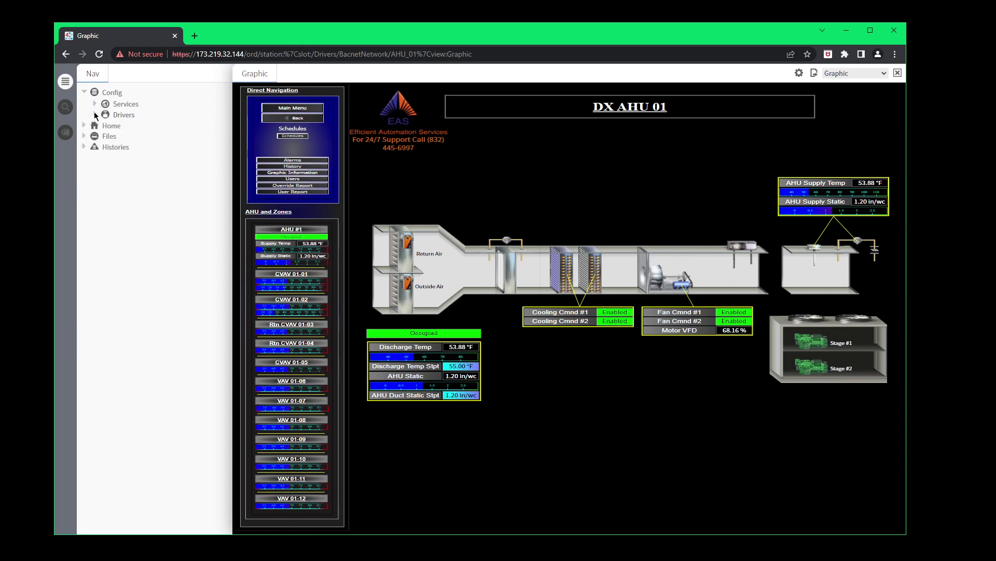
pyautogui.click(84, 91)
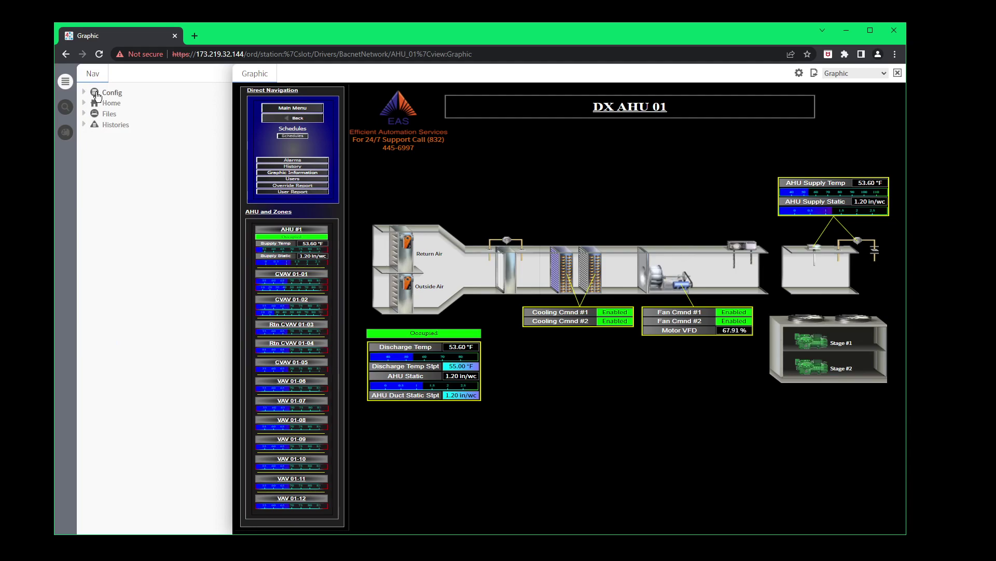
pyautogui.click(84, 92)
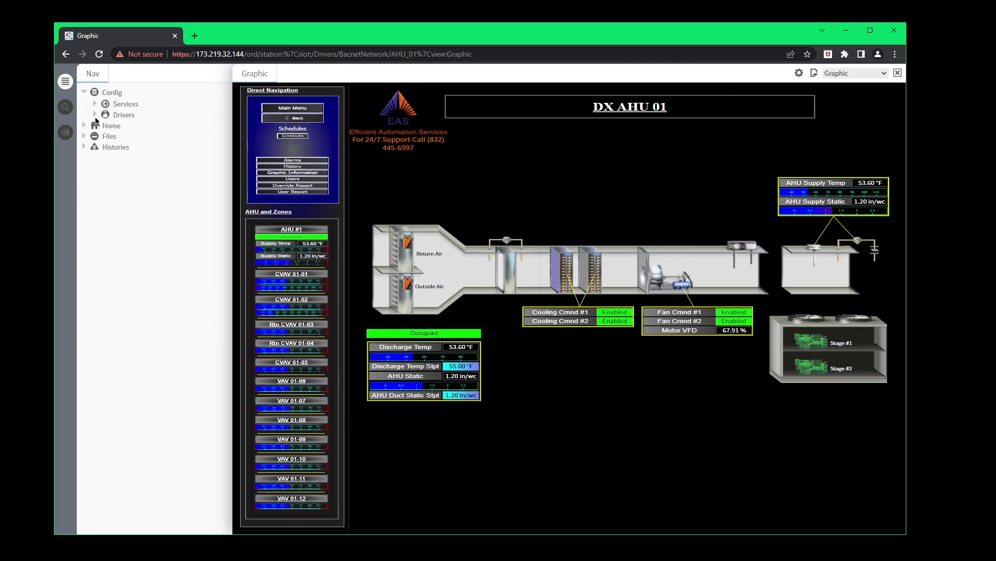
pyautogui.click(94, 115)
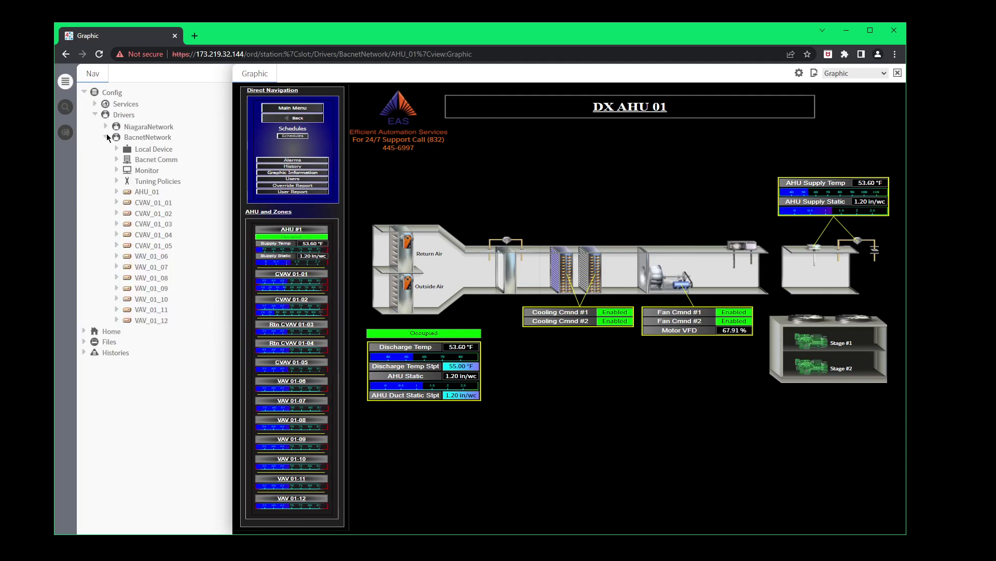
pyautogui.click(105, 137)
pyautogui.click(106, 137)
# Collapse BacnetNetwork and Drivers, then go to the station Home page.
pyautogui.click(106, 138)
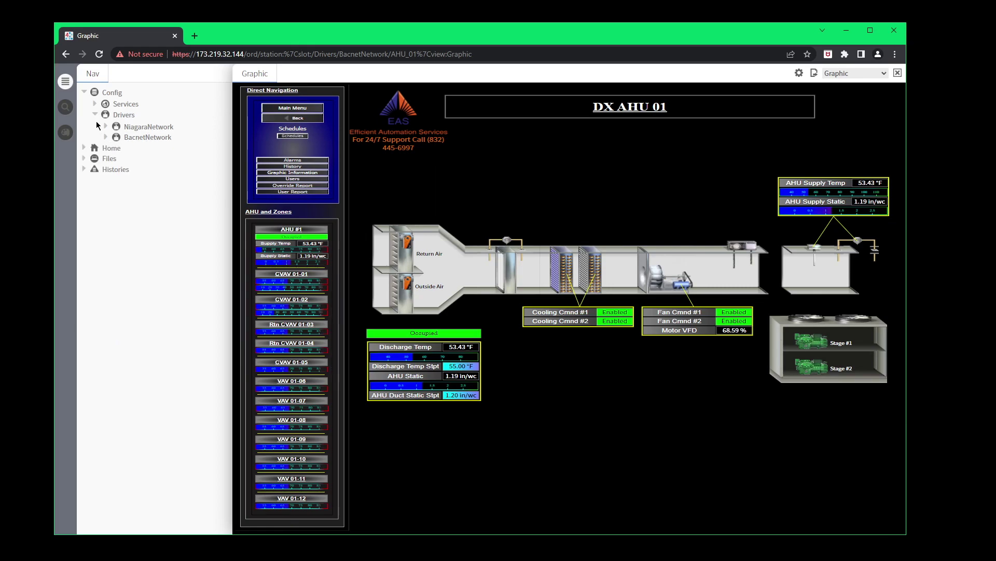
pyautogui.click(94, 113)
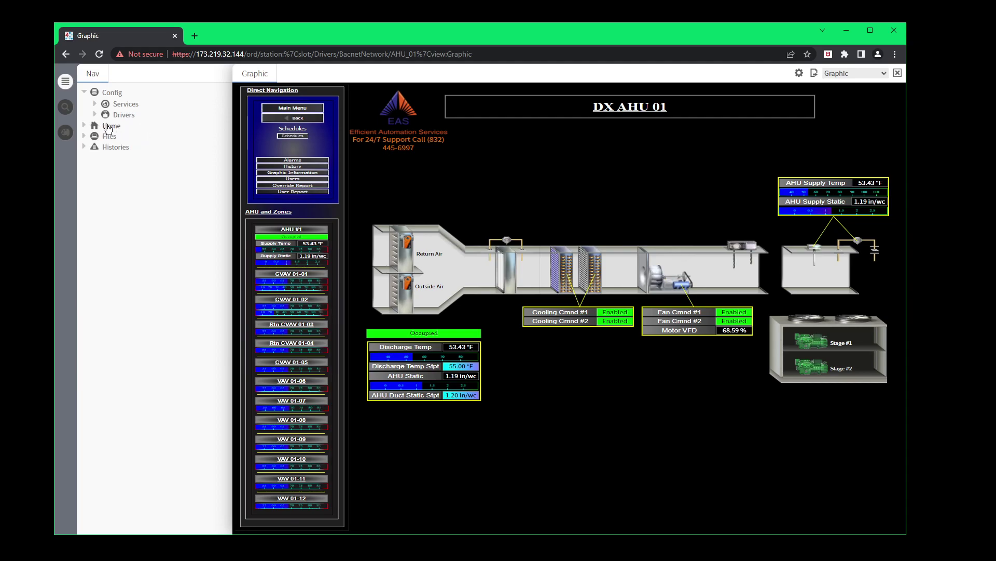
pyautogui.click(112, 127)
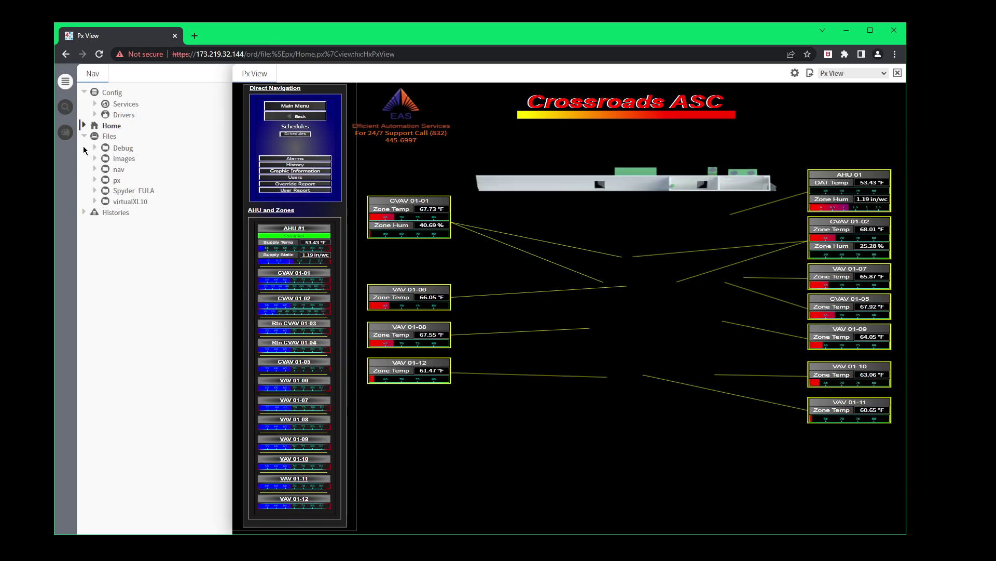
# Collapse Files and Config, close the Nav sidebar, and bring up the Alarms console.
pyautogui.click(85, 136)
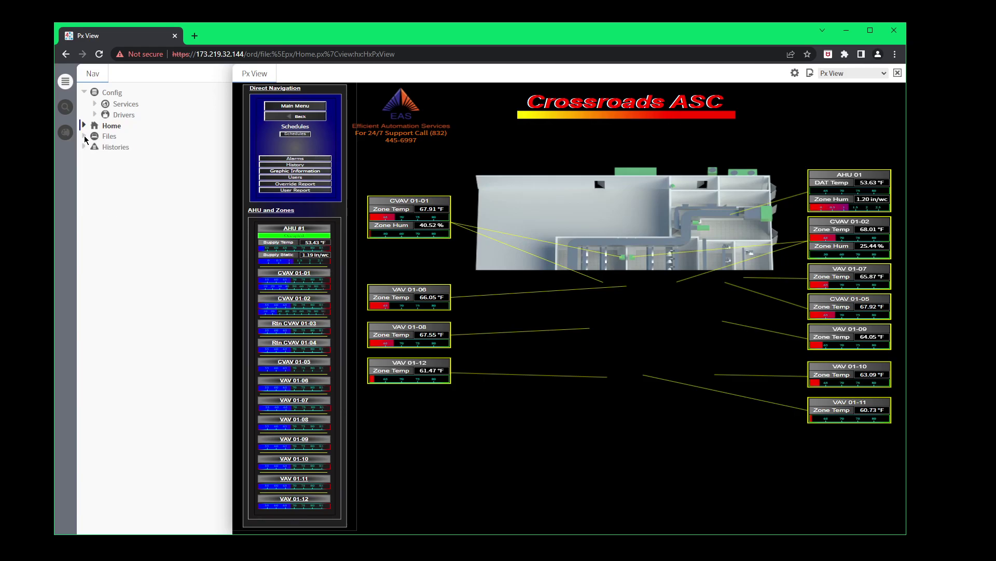
pyautogui.click(85, 92)
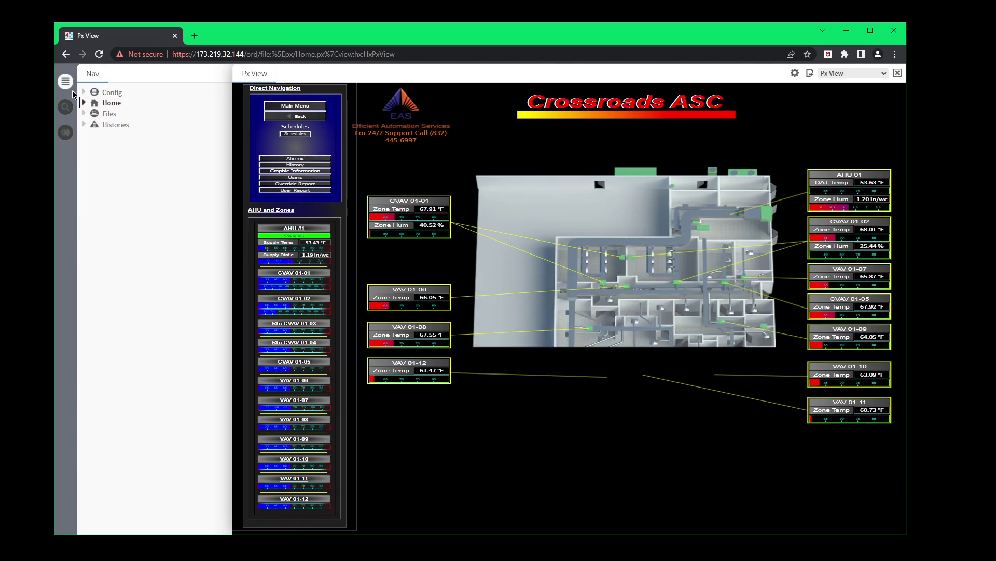
pyautogui.click(65, 82)
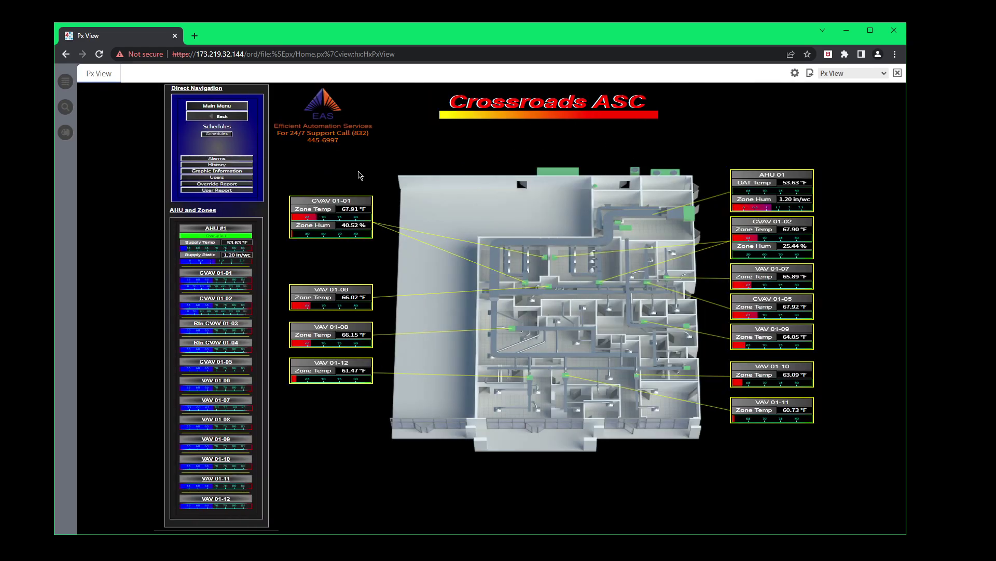
pyautogui.click(212, 159)
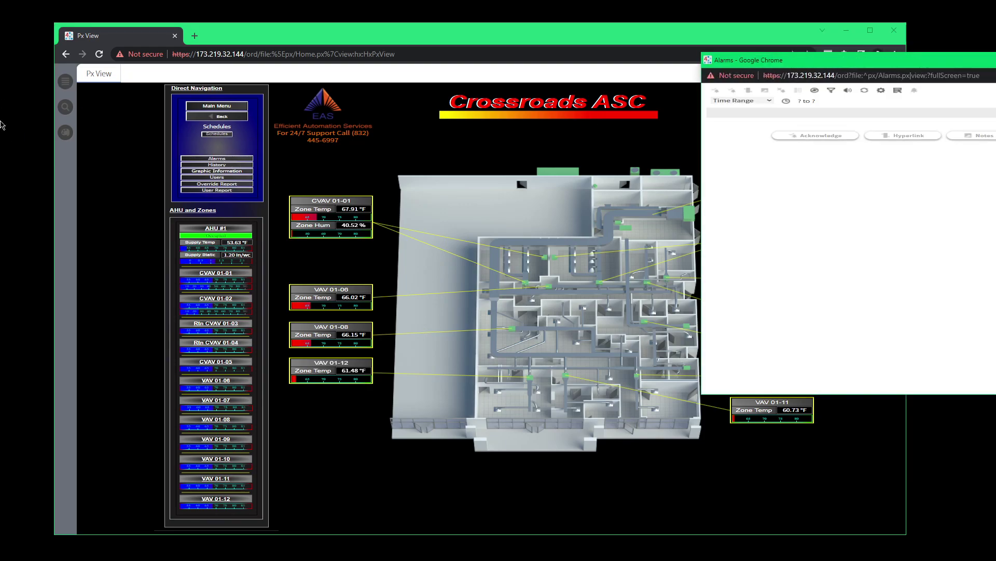
# Move the Alarms console into view and review the CVAV_01_01 Ping Success alarm details.
pyautogui.moveTo(818, 60); pyautogui.dragTo(409, 54)
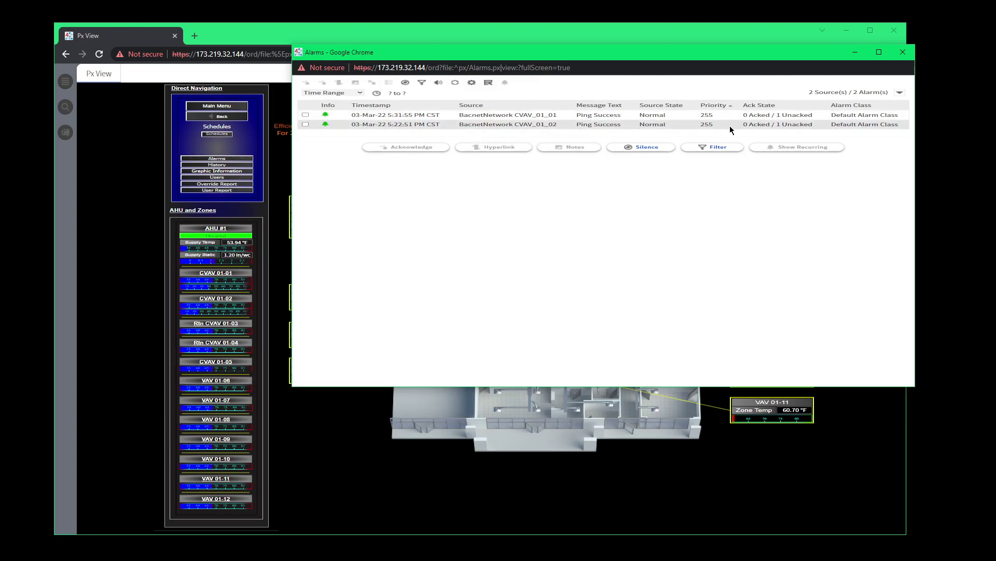
pyautogui.click(497, 116)
pyautogui.doubleClick(497, 116)
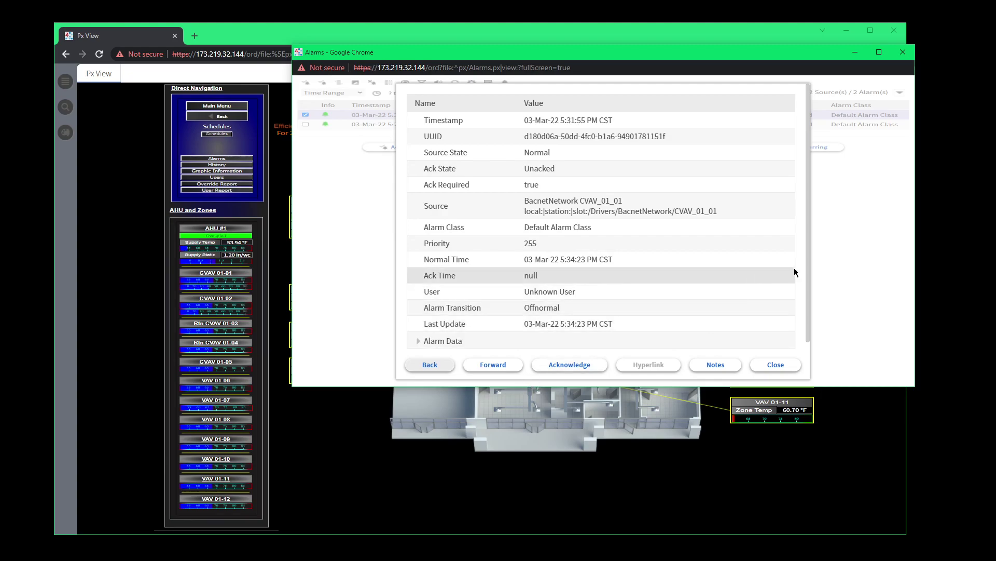
pyautogui.scroll(-1, 799, 295)
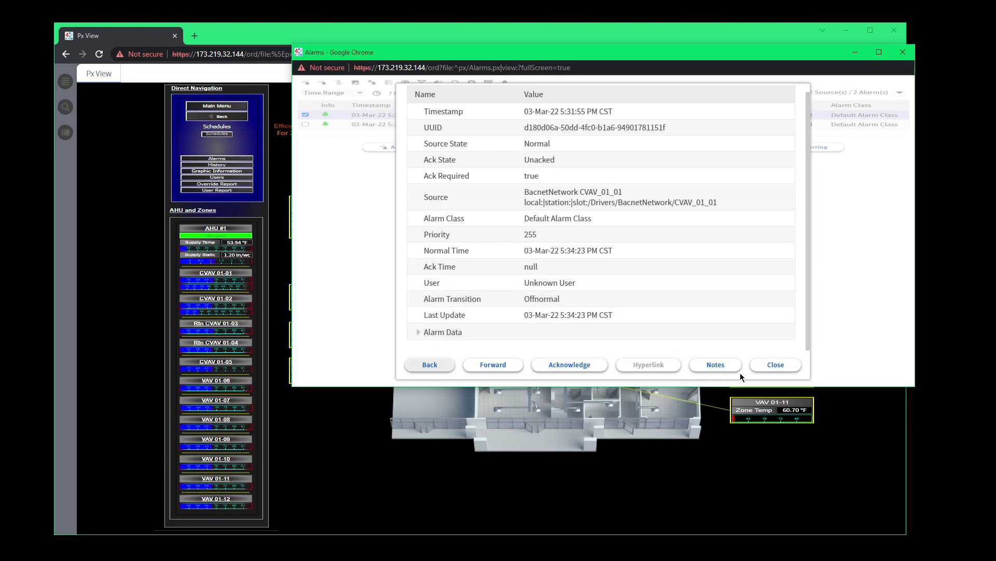
pyautogui.click(763, 365)
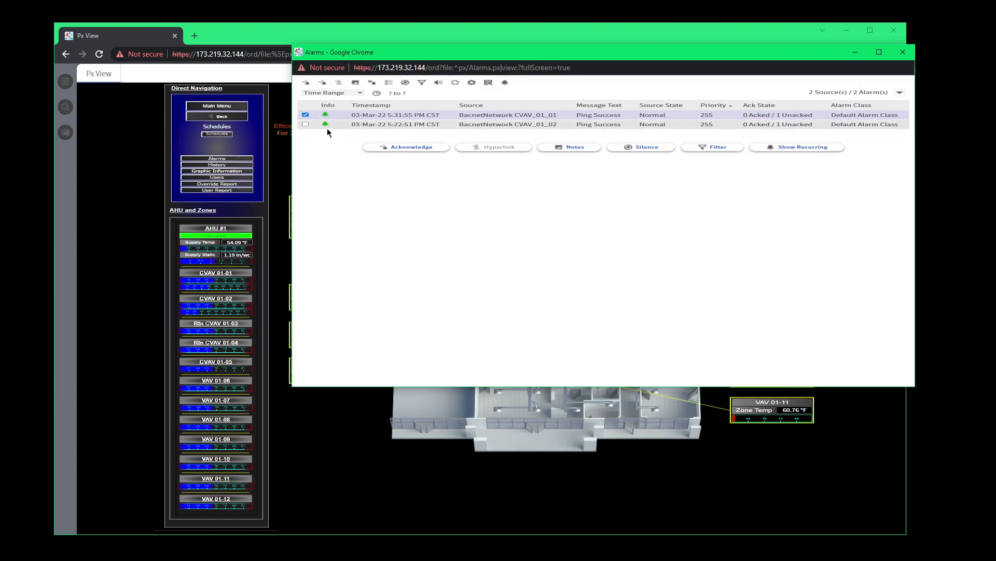
# Acknowledge the CVAV_01_01 and CVAV_01_02 Ping Success alarms, leaving 0 alarms.
pyautogui.click(387, 148)
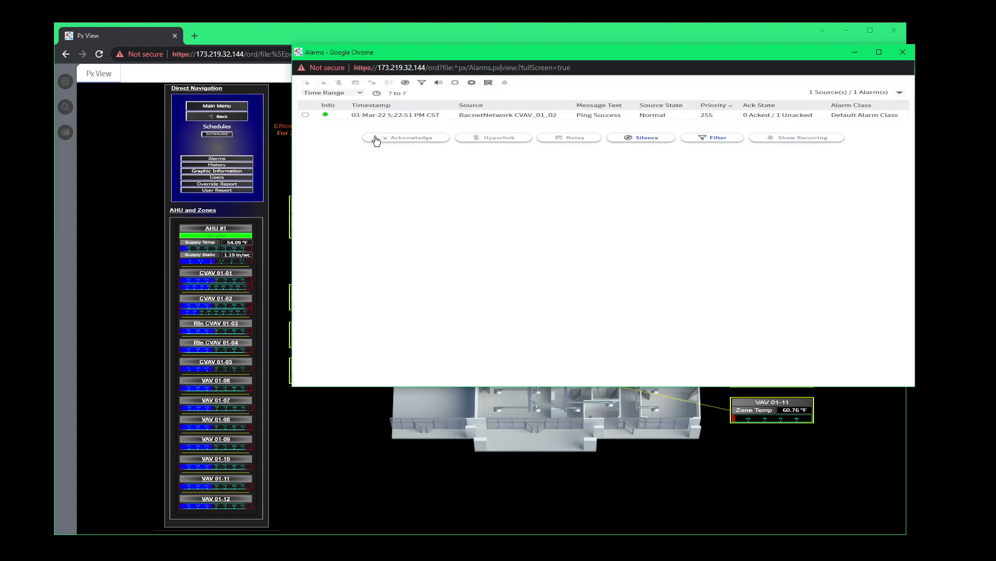
pyautogui.click(334, 117)
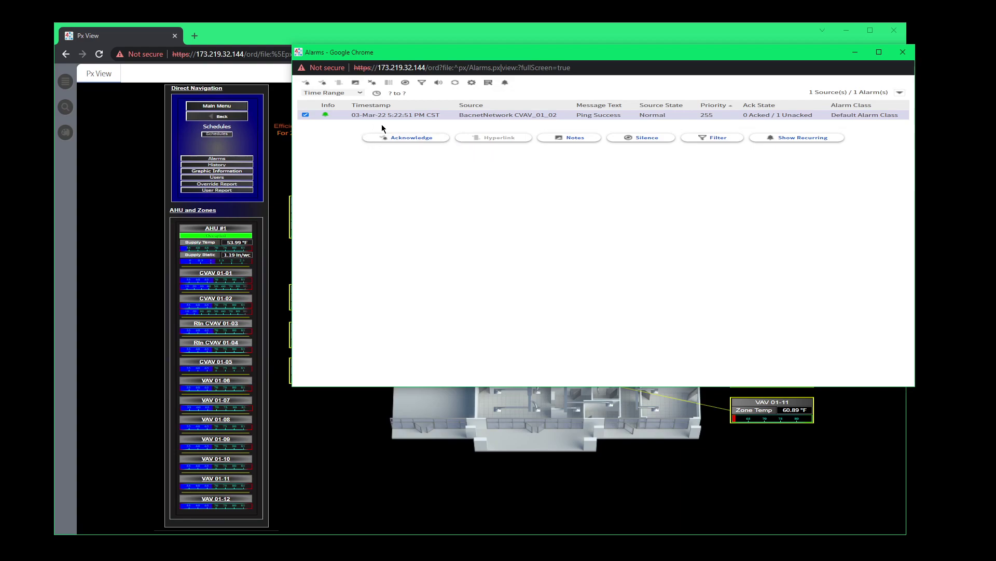
pyautogui.click(415, 138)
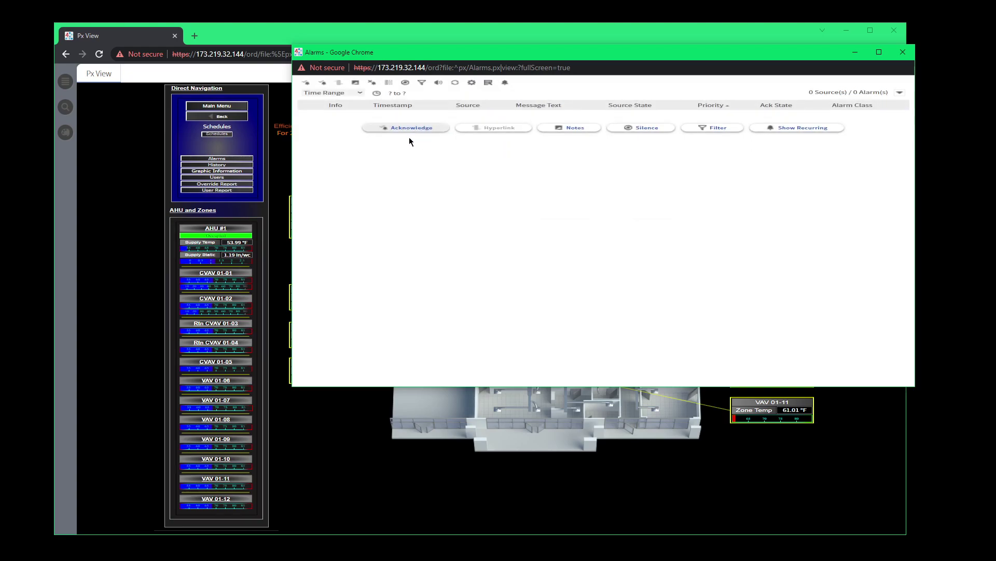
# Check the alarm Time Range list without changing it, then close the Alarms console.
pyautogui.click(357, 94)
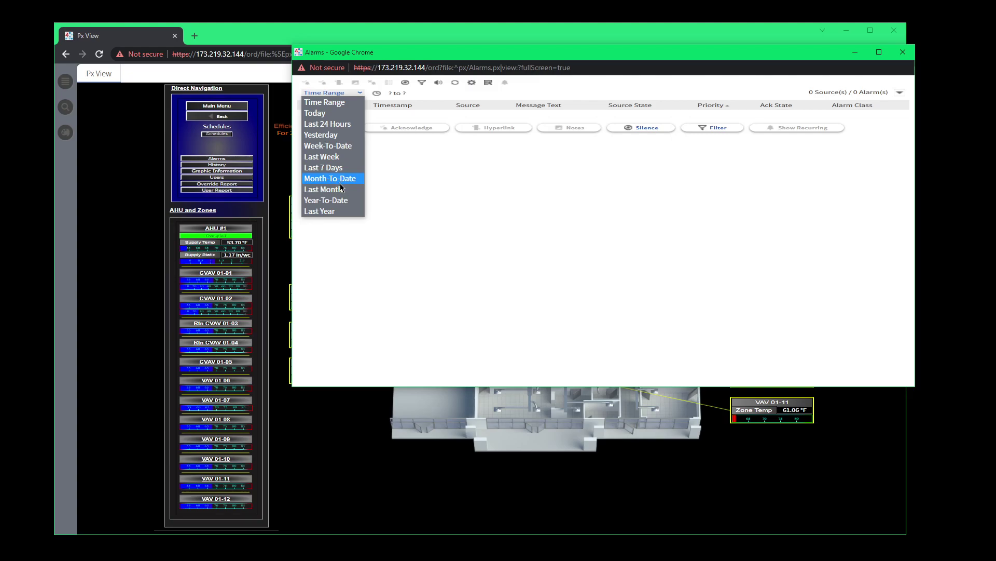
pyautogui.click(400, 173)
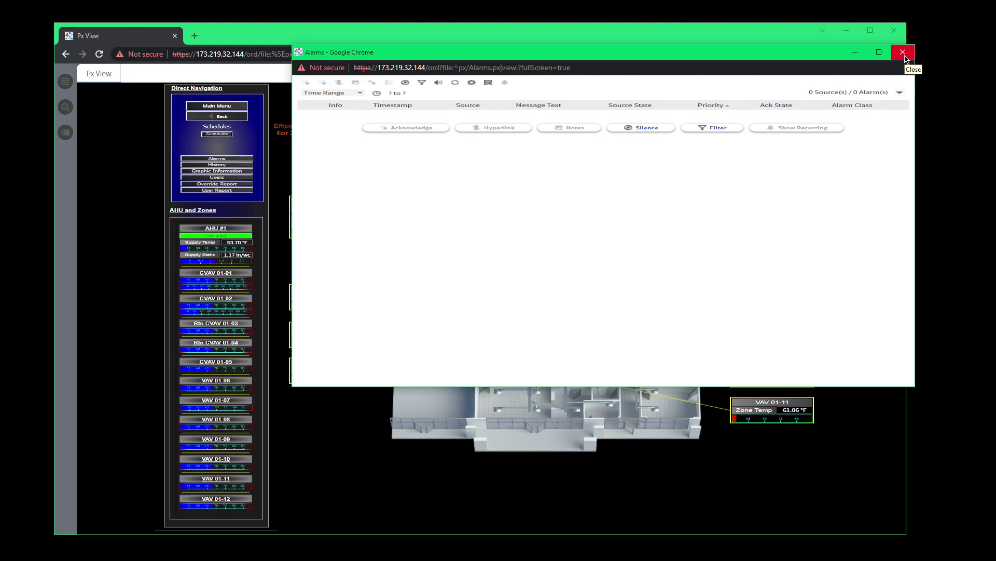
pyautogui.click(904, 54)
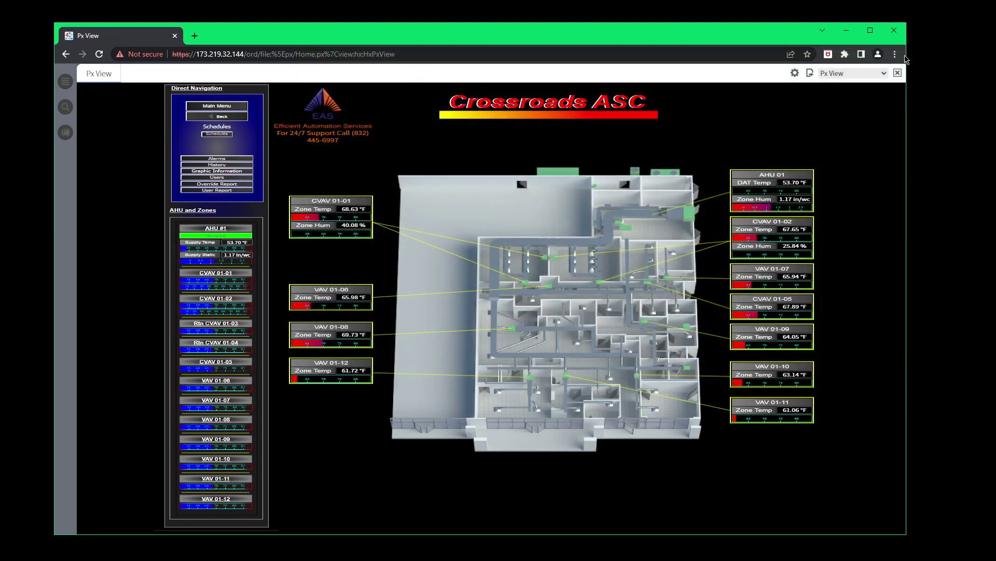
# Open Building_Schedule and resize Monday's Occupied start, leaving it at 5:00 AM–7:00 PM.
pyautogui.click(229, 135)
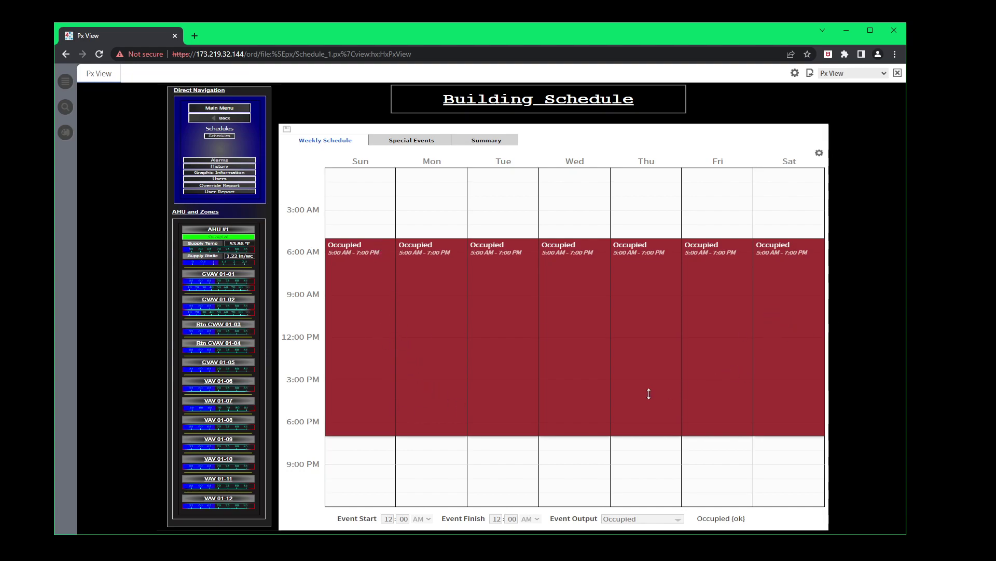
pyautogui.click(404, 387)
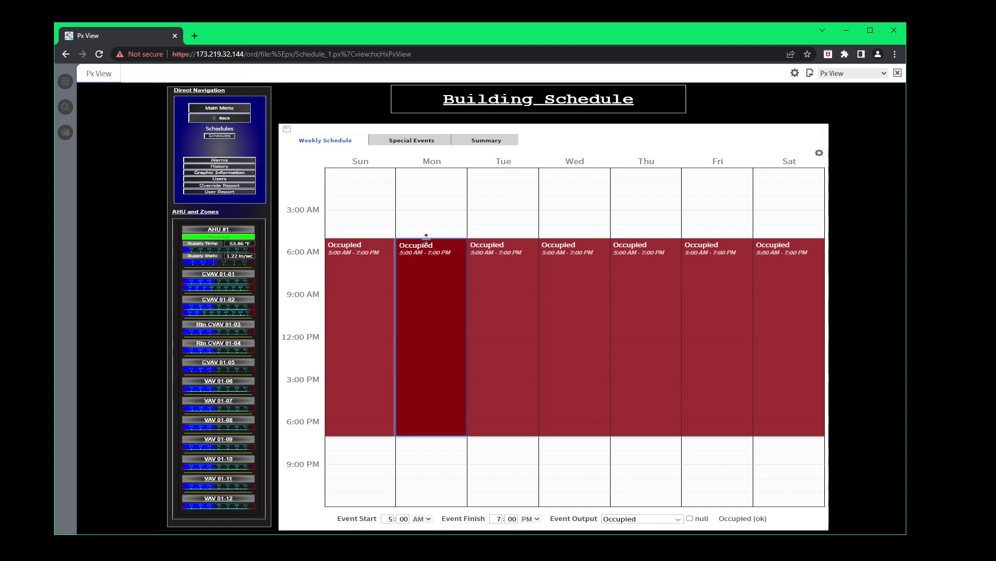
pyautogui.moveTo(426, 239)
pyautogui.mouseDown()
pyautogui.moveTo(426, 220)
pyautogui.moveTo(425, 238)
pyautogui.mouseUp()
pyautogui.moveTo(429, 236)
pyautogui.mouseDown()
pyautogui.moveTo(426, 205)
pyautogui.moveTo(433, 248)
pyautogui.moveTo(431, 230)
pyautogui.moveTo(432, 239)
pyautogui.mouseUp()
pyautogui.rightClick(431, 282)
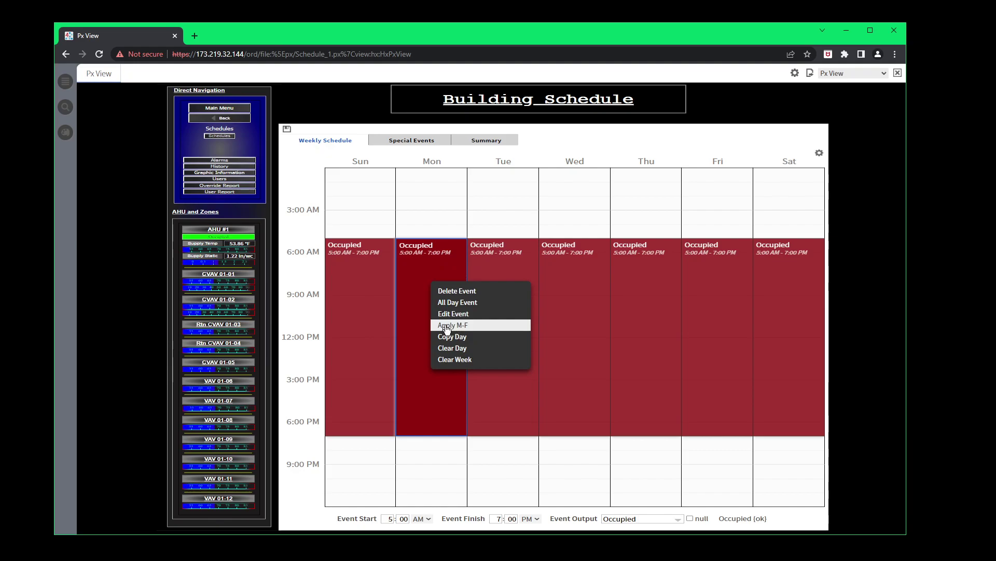
pyautogui.click(446, 328)
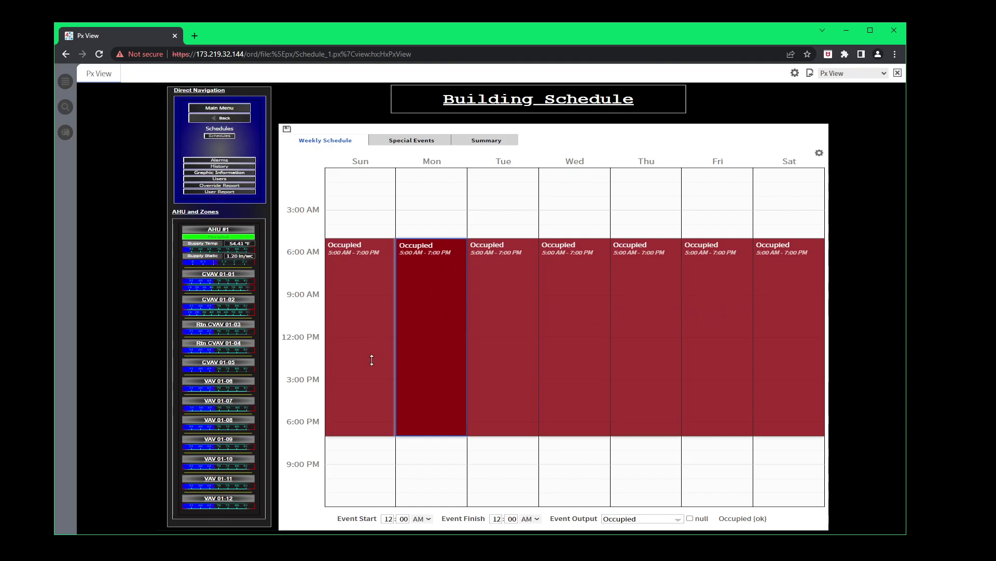
pyautogui.rightClick(431, 322)
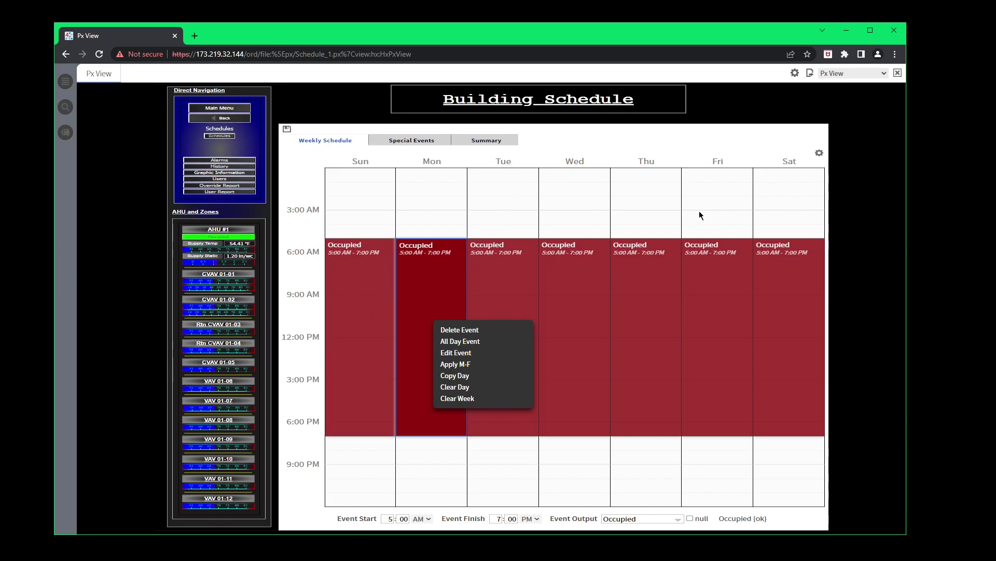
pyautogui.click(729, 213)
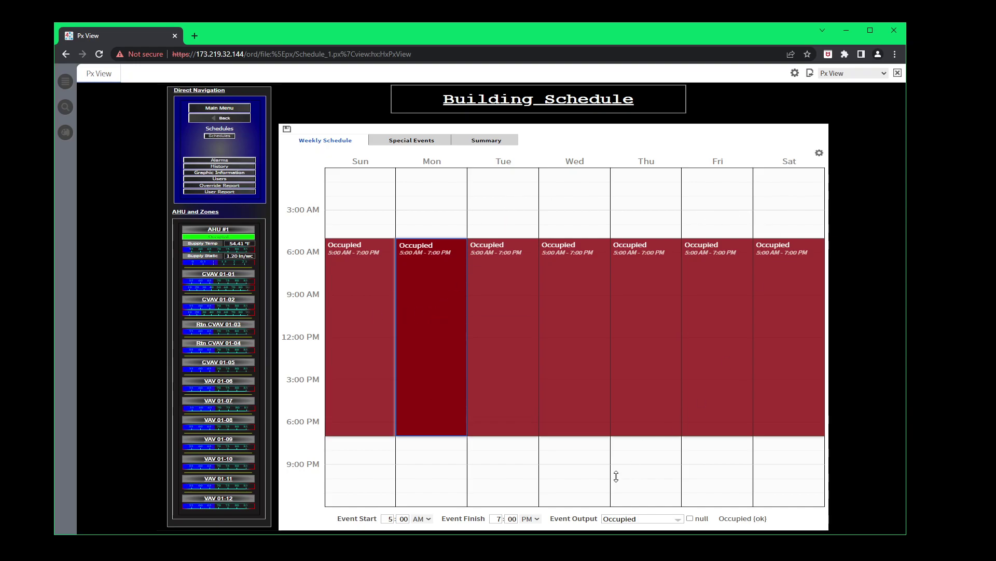
pyautogui.click(378, 321)
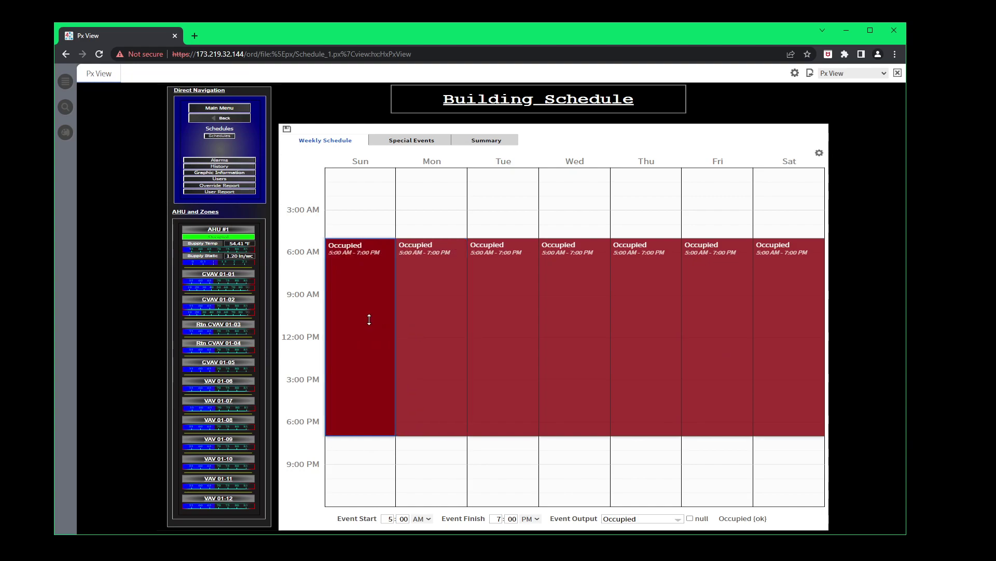
pyautogui.rightClick(358, 321)
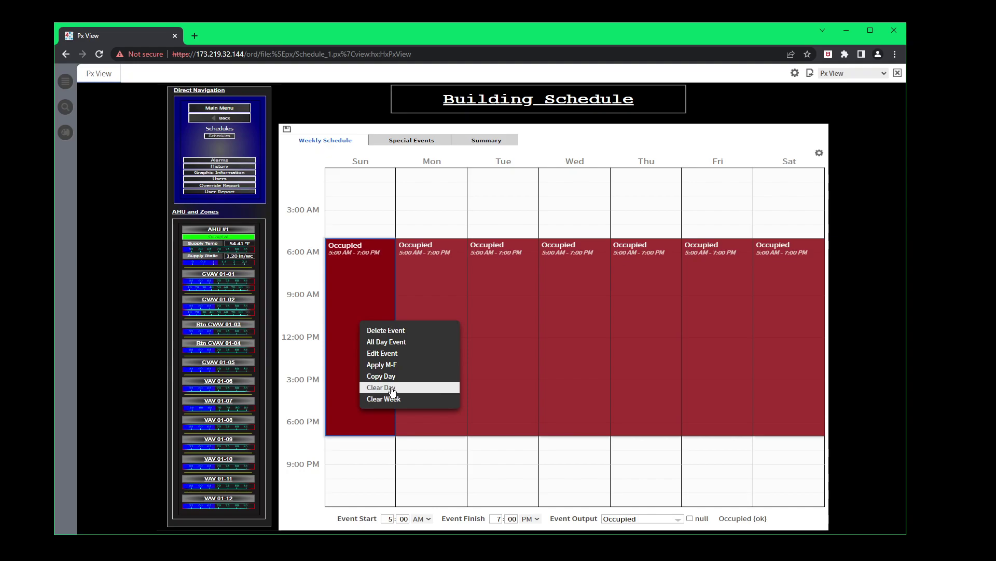
pyautogui.click(366, 443)
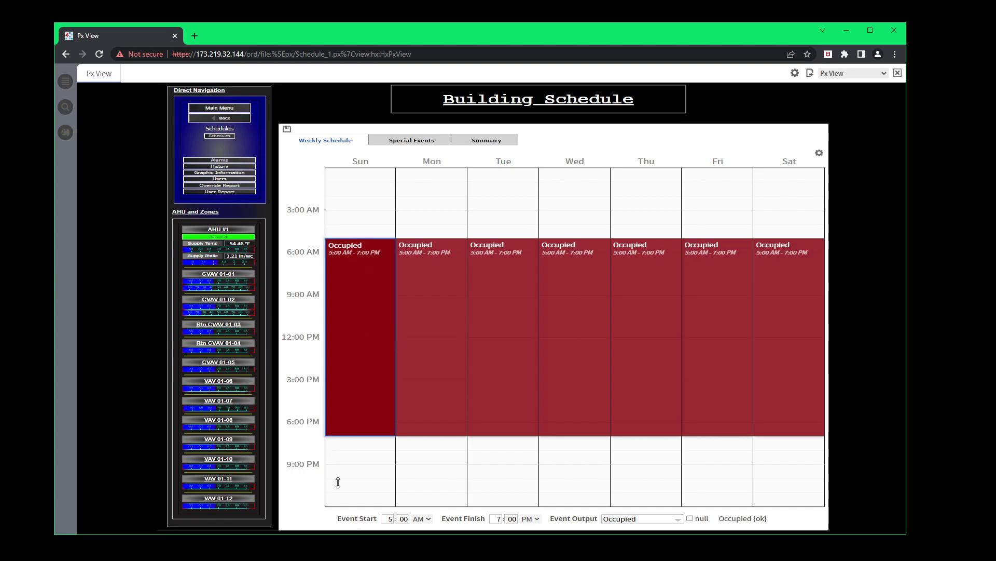
pyautogui.moveTo(338, 482)
pyautogui.mouseDown()
pyautogui.moveTo(334, 530)
pyautogui.moveTo(349, 445)
pyautogui.moveTo(353, 482)
pyautogui.mouseUp()
pyautogui.click(430, 468)
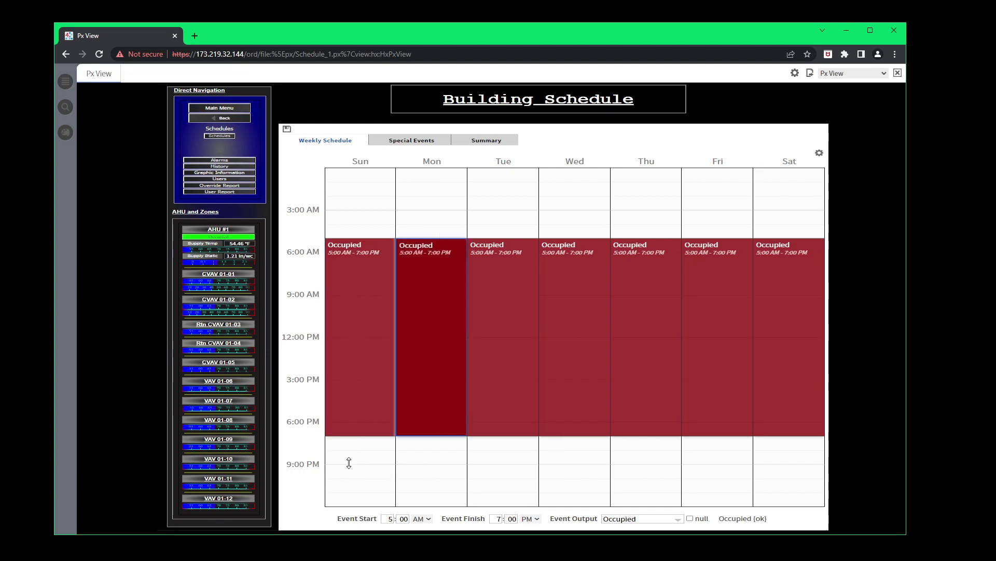
pyautogui.moveTo(349, 462)
pyautogui.mouseDown()
pyautogui.moveTo(350, 481)
pyautogui.moveTo(358, 451)
pyautogui.mouseUp()
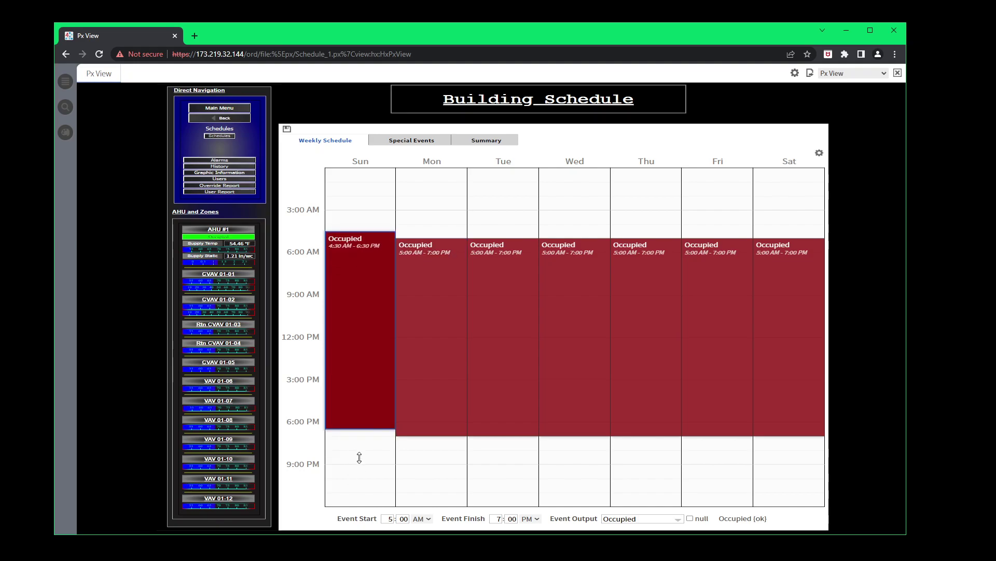
pyautogui.moveTo(359, 458); pyautogui.dragTo(358, 464)
pyautogui.click(530, 348)
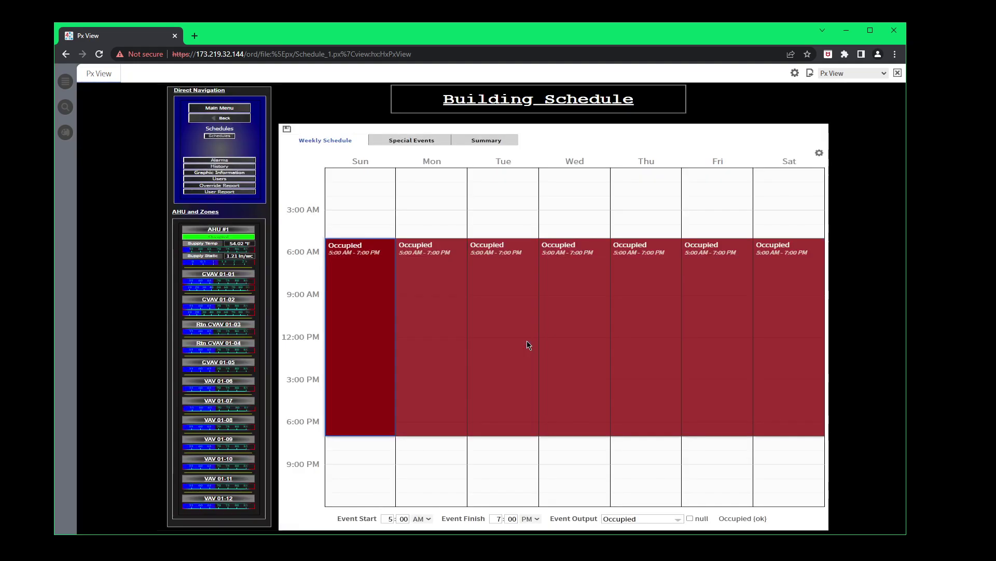
pyautogui.click(353, 459)
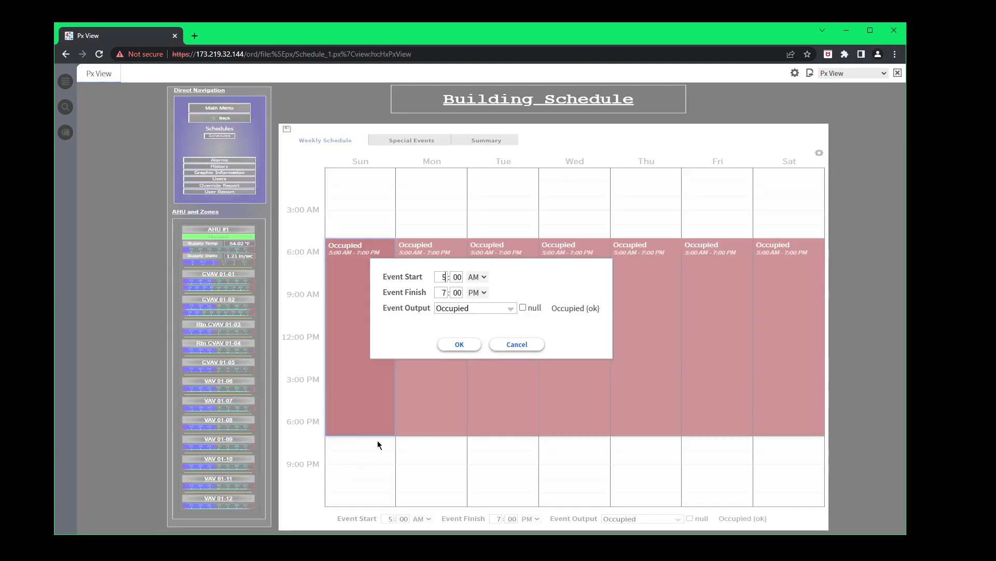
pyautogui.click(517, 344)
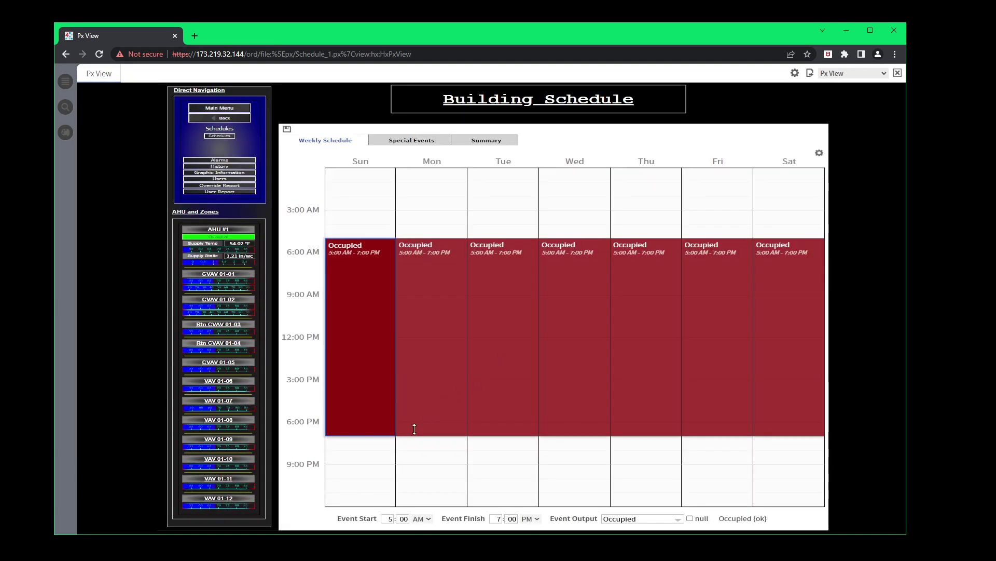
pyautogui.click(367, 189)
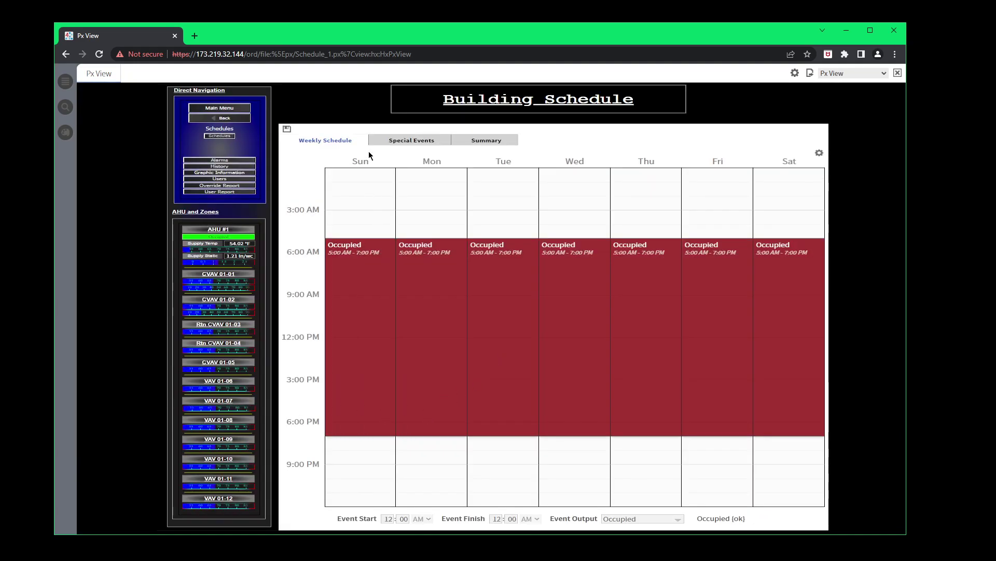
# Add a 12:30–3:00 AM Sunday Occupied event and save the weekly schedule.
pyautogui.moveTo(362, 183); pyautogui.dragTo(354, 226)
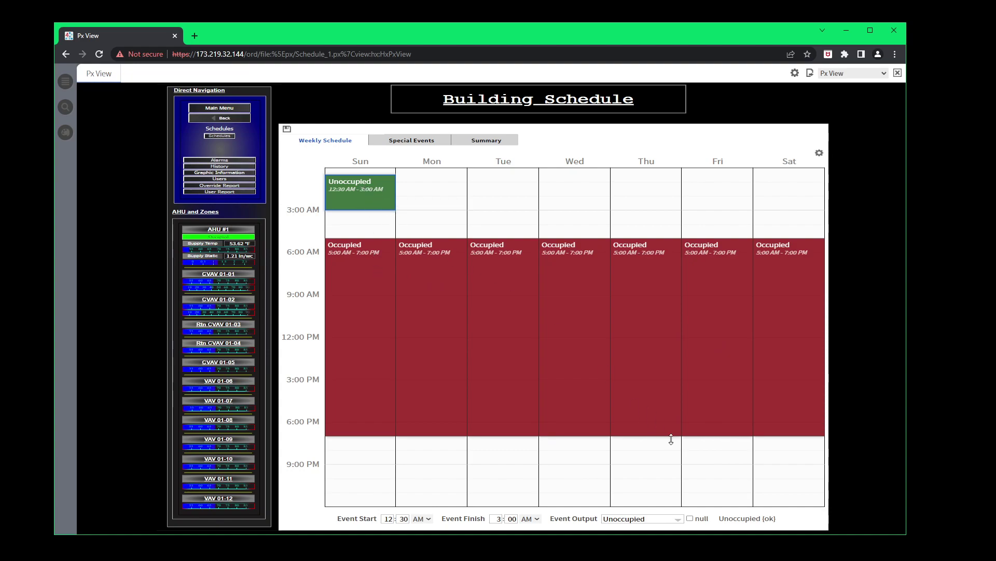
pyautogui.click(677, 519)
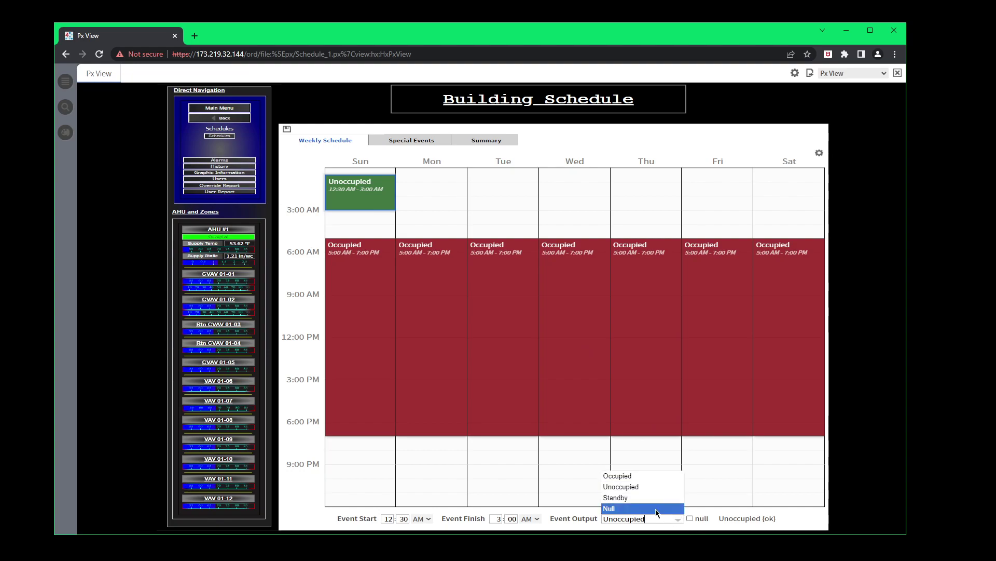
pyautogui.click(617, 476)
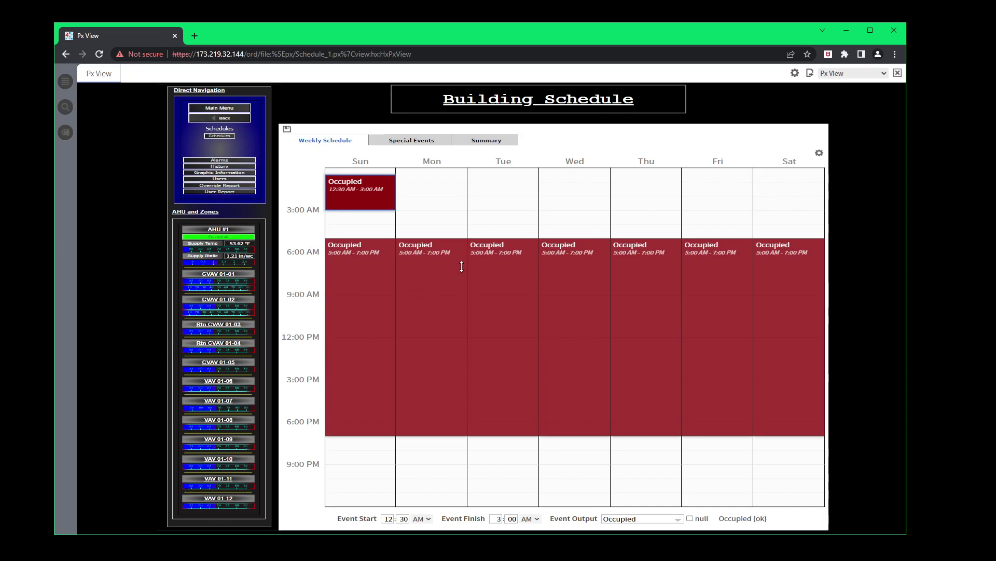
pyautogui.click(287, 134)
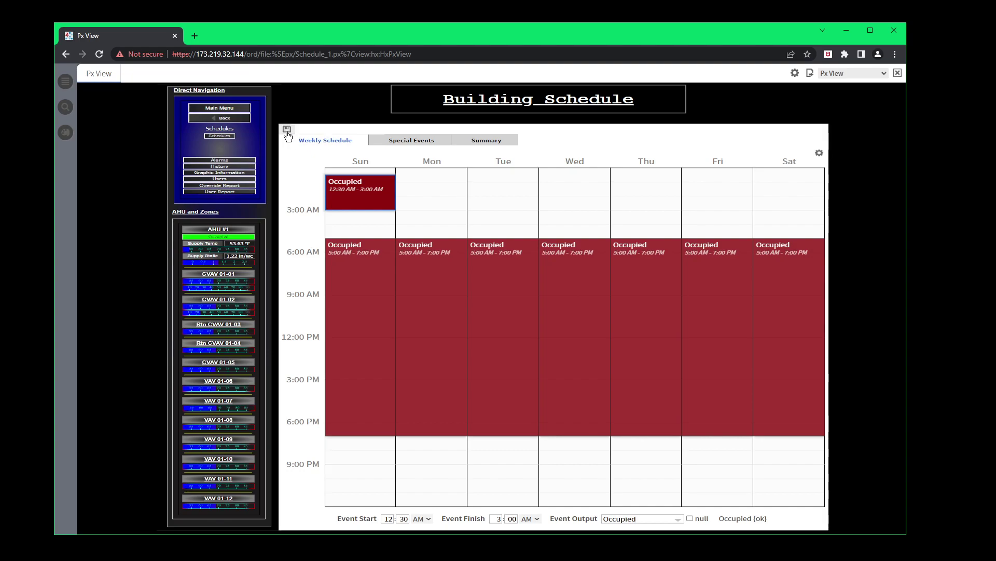
# Delete the early-Sunday event, save the schedule, and go to Special Events.
pyautogui.rightClick(369, 203)
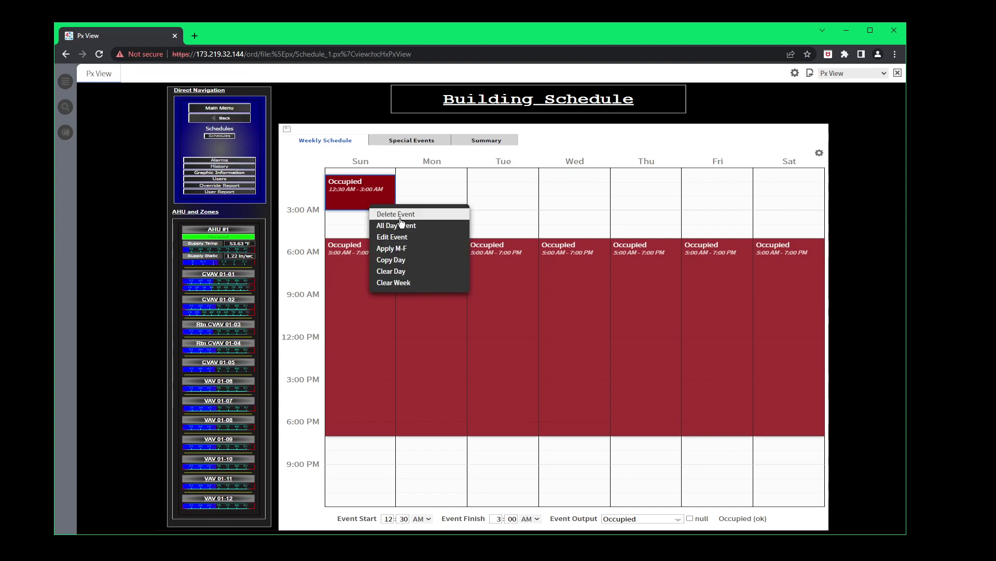
pyautogui.click(400, 217)
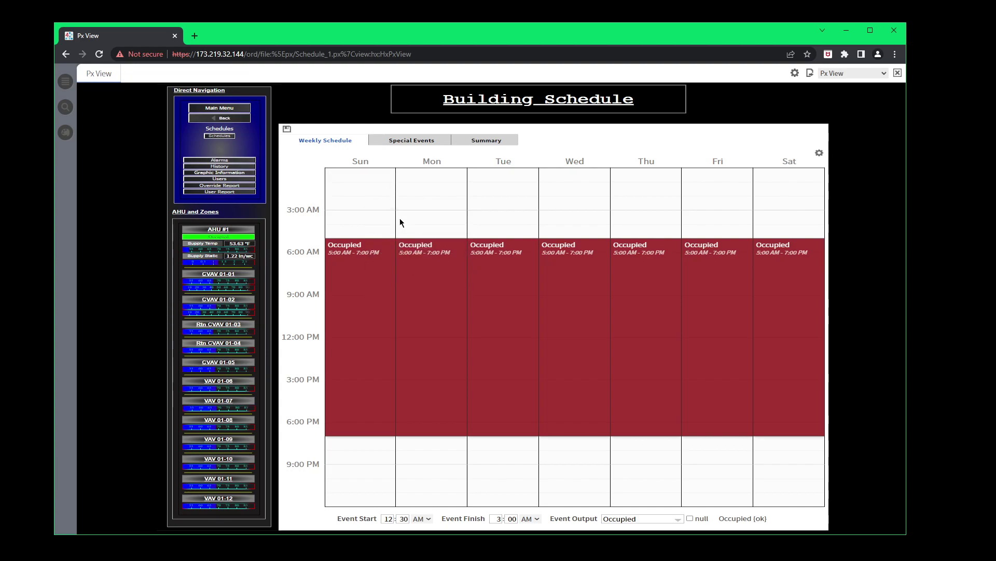
pyautogui.click(286, 133)
pyautogui.click(413, 141)
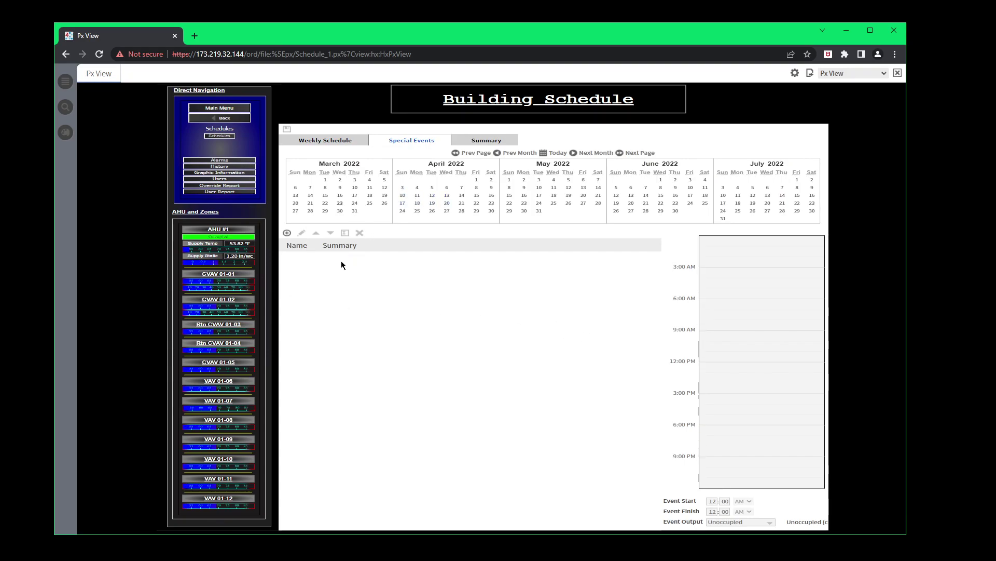
# Add a Custom special event named Christmas, set to day 25 of December.
pyautogui.click(286, 233)
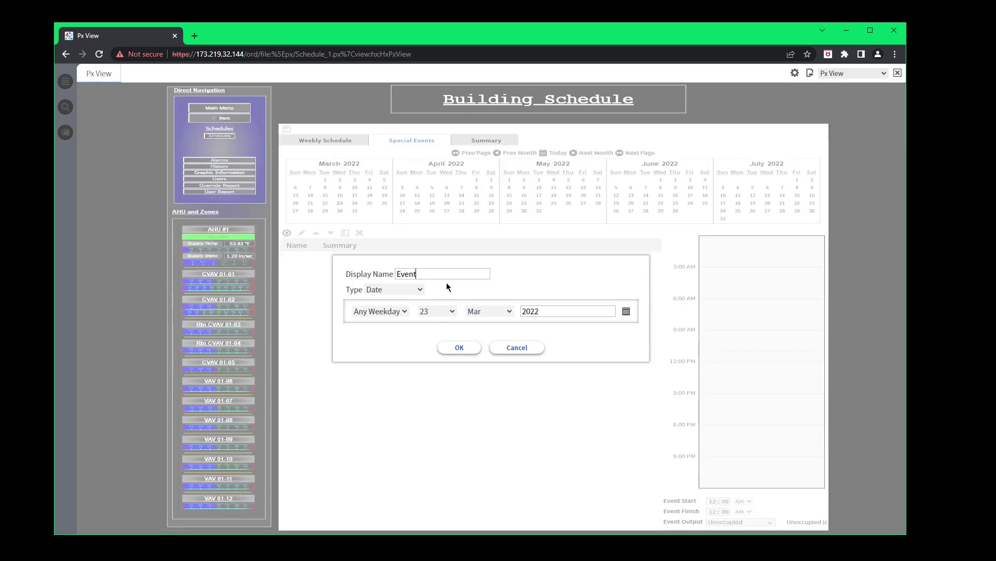
pyautogui.press('BackSpace')
pyautogui.press('BackSpace')
pyautogui.press('BackSpace')
pyautogui.press('BackSpace')
pyautogui.write('Christ')
pyautogui.click(421, 291)
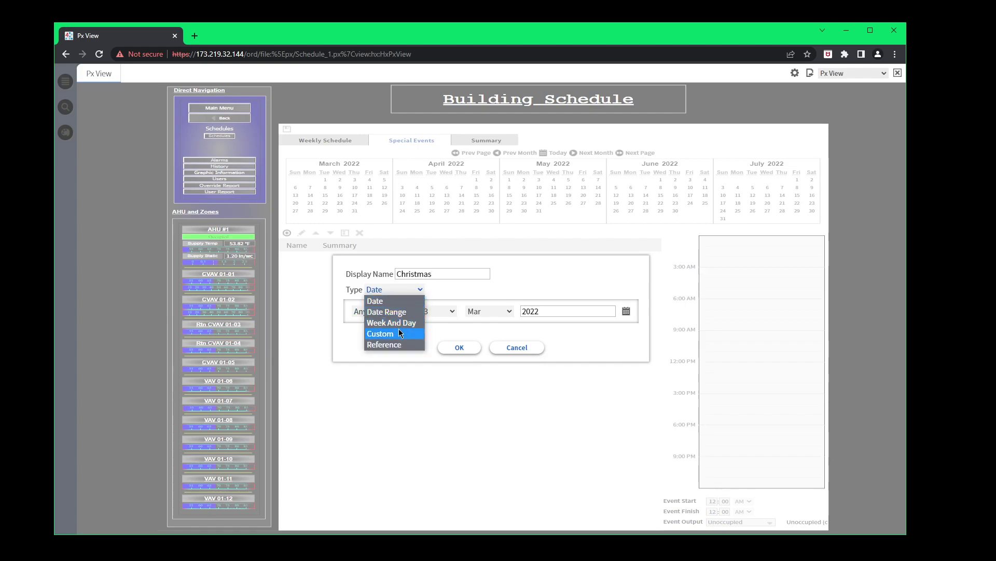
pyautogui.click(387, 302)
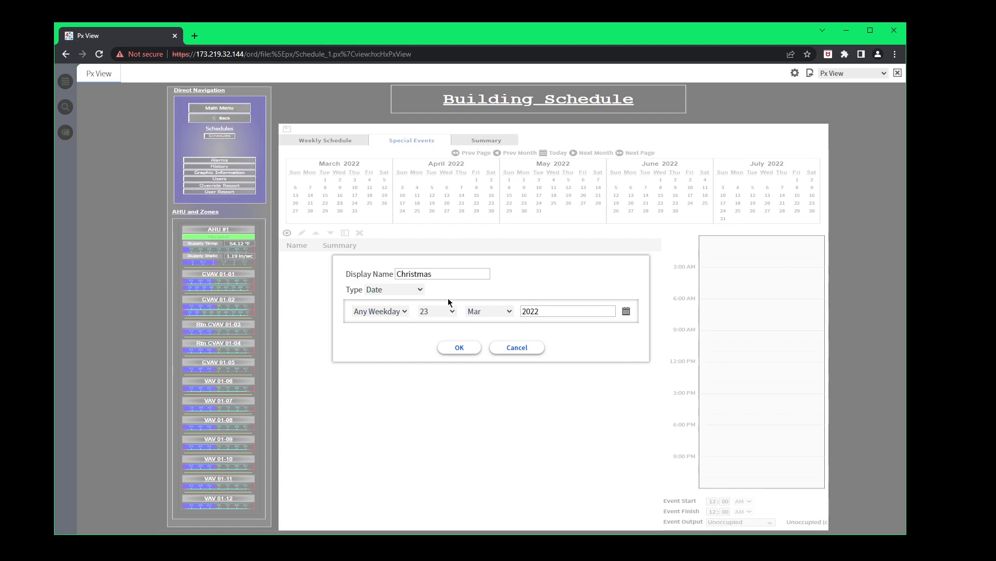
pyautogui.click(419, 291)
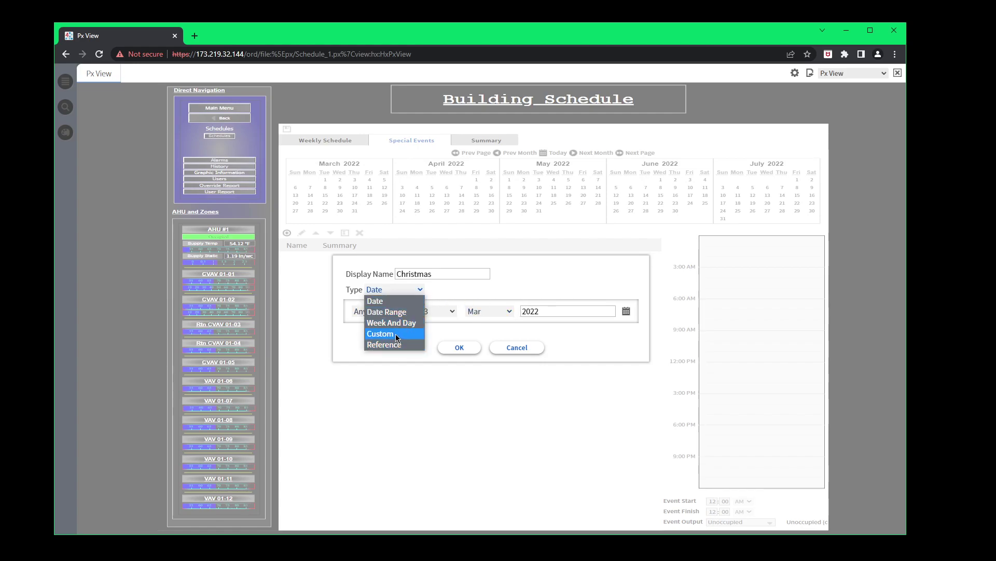
pyautogui.click(394, 334)
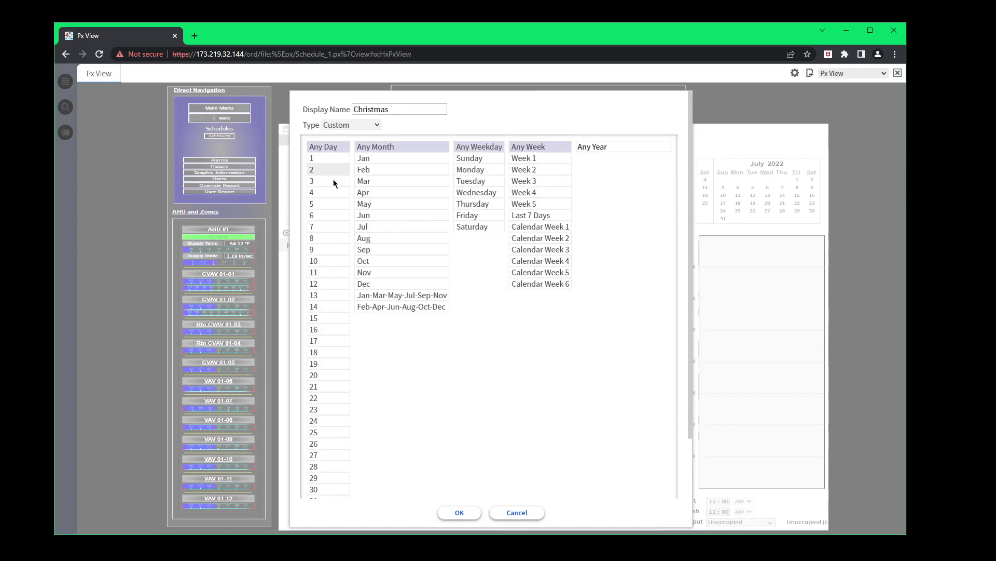
pyautogui.click(322, 430)
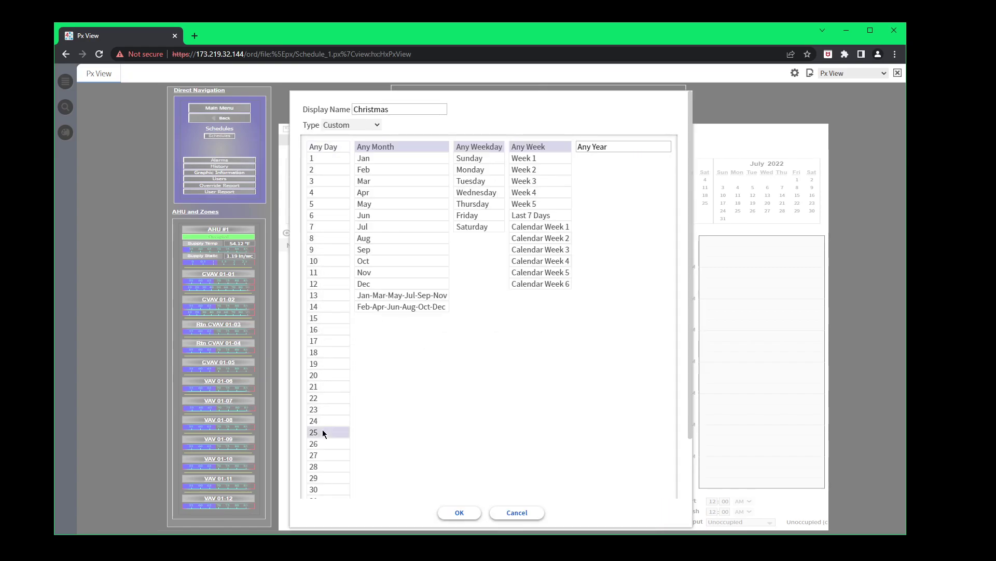
pyautogui.click(414, 286)
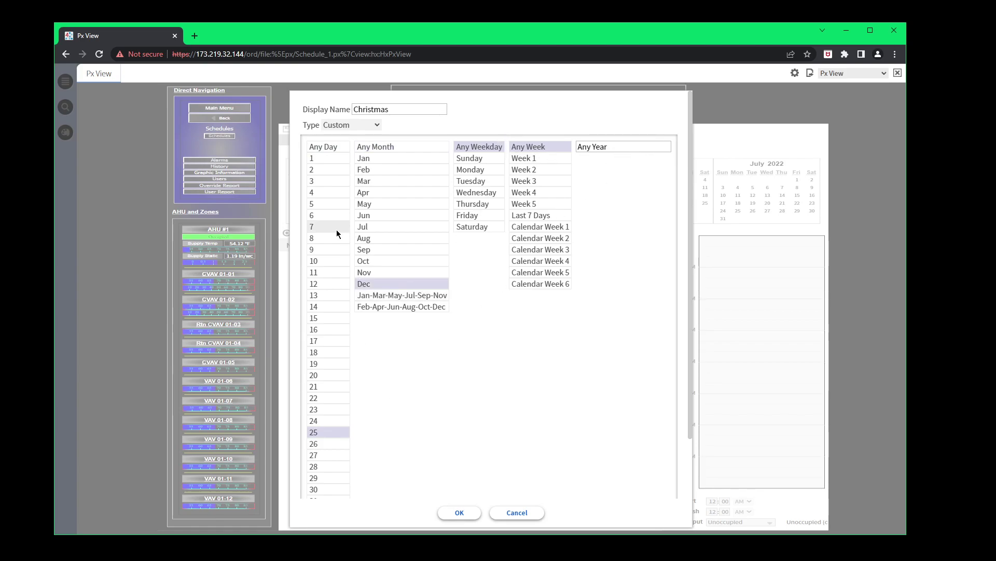
pyautogui.click(454, 518)
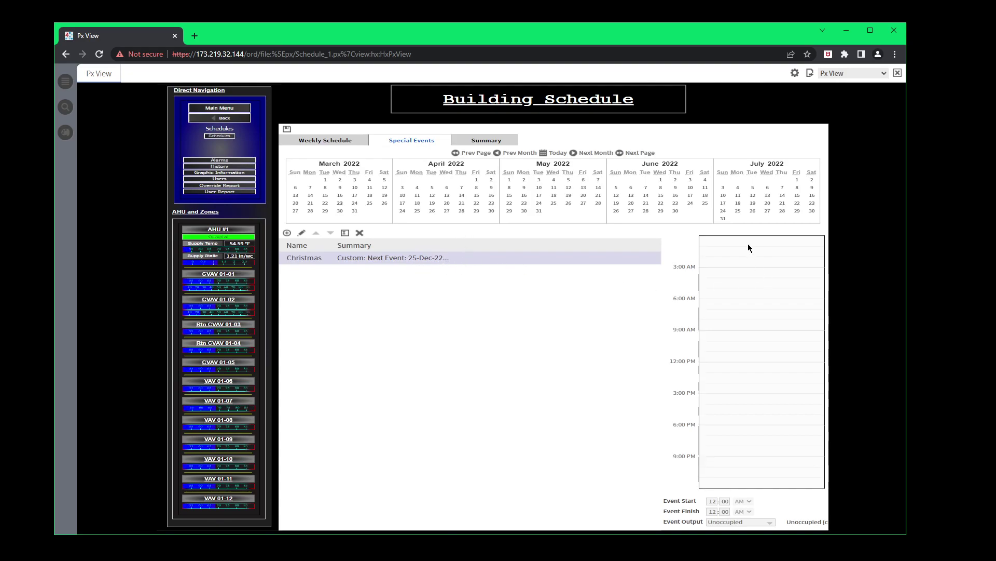
# Make Christmas an all-day Unoccupied event and save it.
pyautogui.moveTo(744, 237); pyautogui.dragTo(789, 524)
pyautogui.rightClick(742, 357)
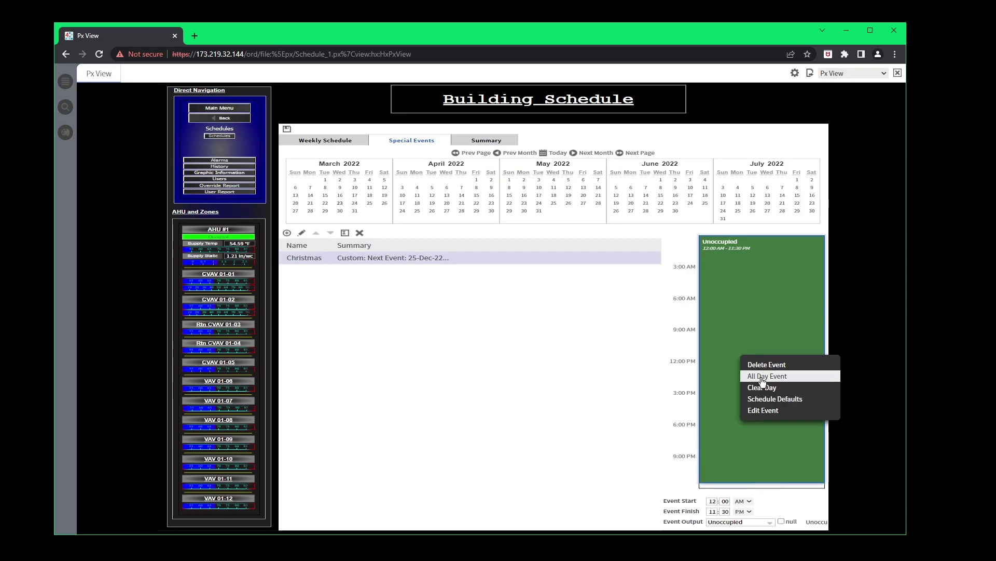
pyautogui.click(761, 379)
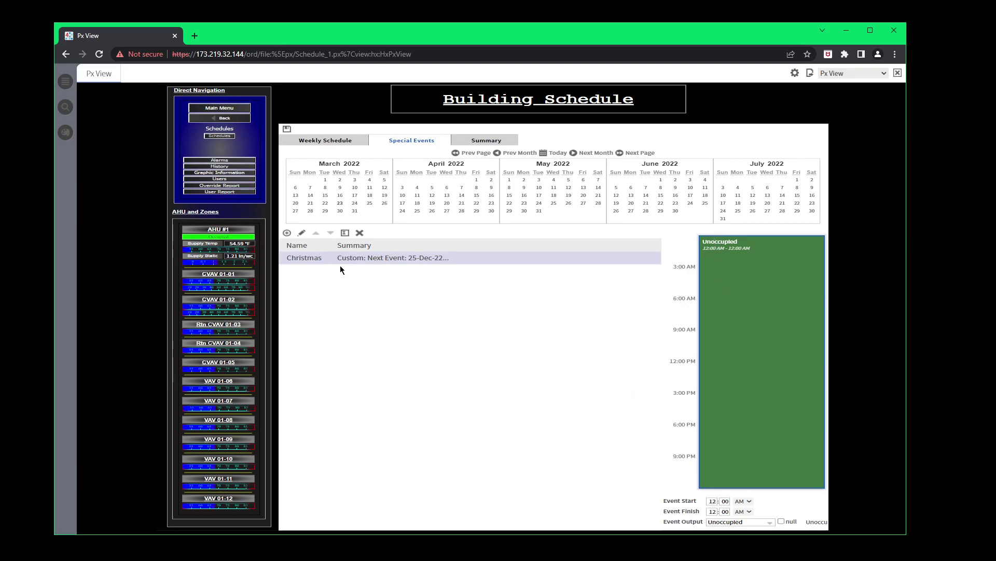
pyautogui.click(287, 130)
# Delete the Christmas special event, confirm, and save the empty list.
pyautogui.click(361, 232)
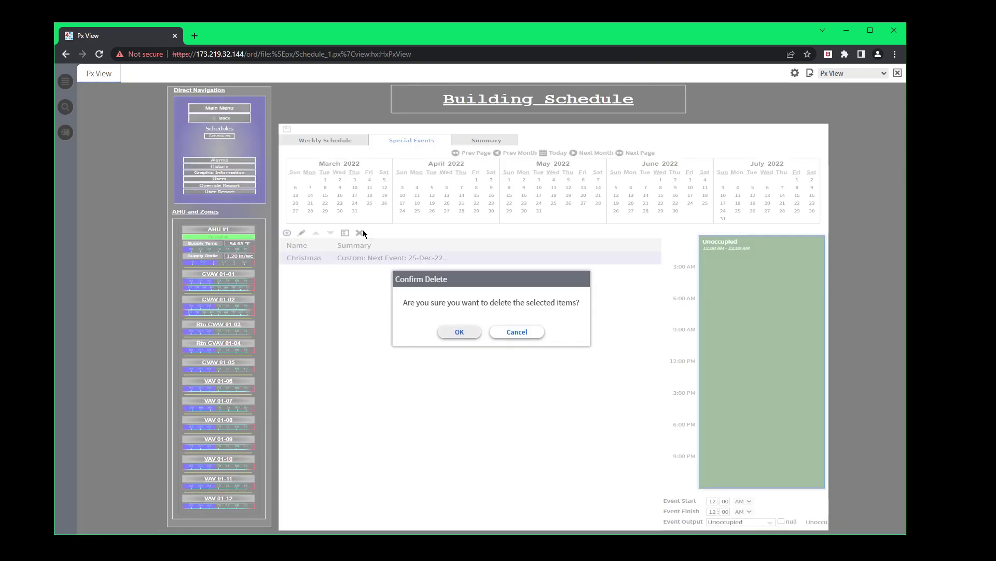
pyautogui.click(460, 331)
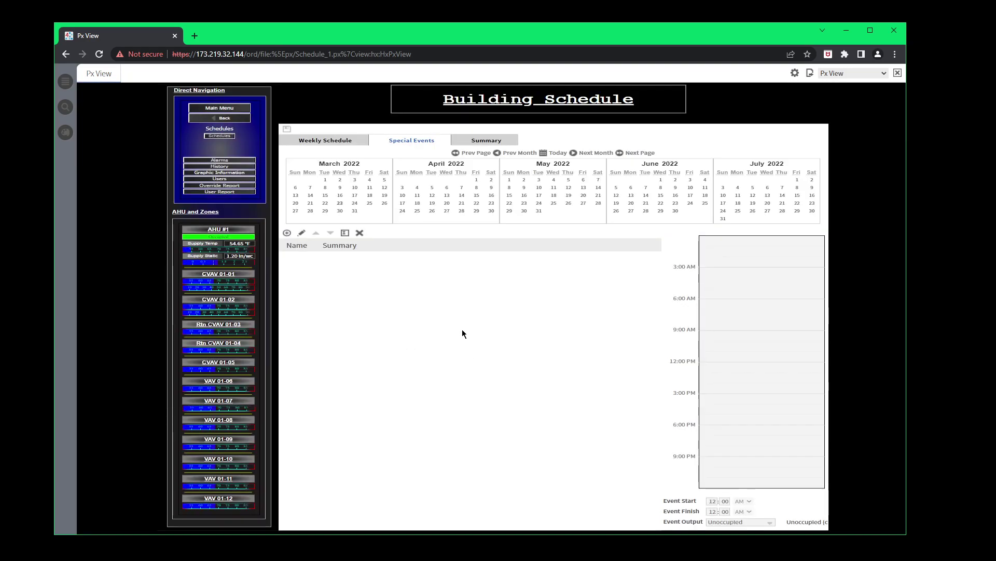
pyautogui.click(286, 134)
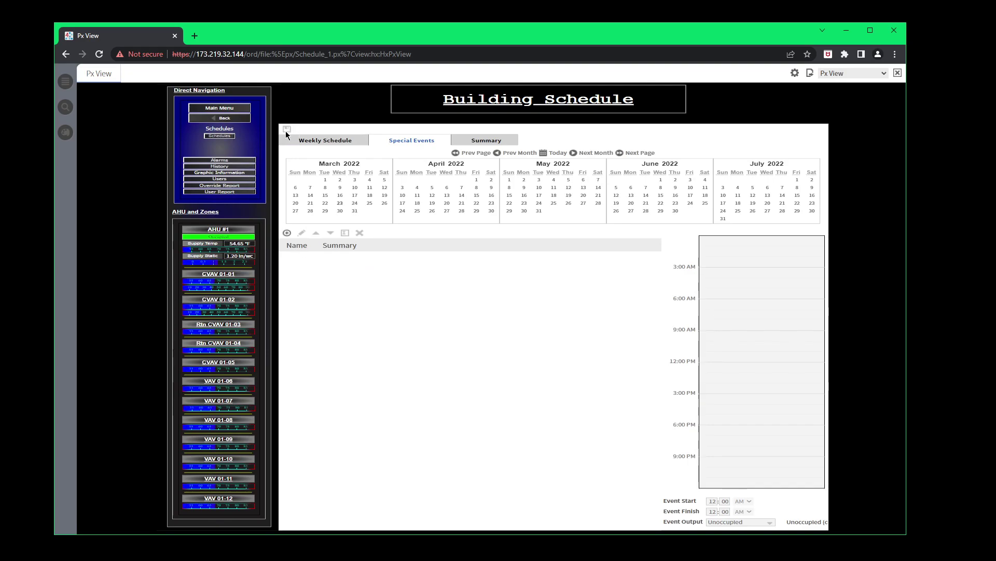
# Return to the Crossroads ASC home page via Main Menu.
pyautogui.click(220, 109)
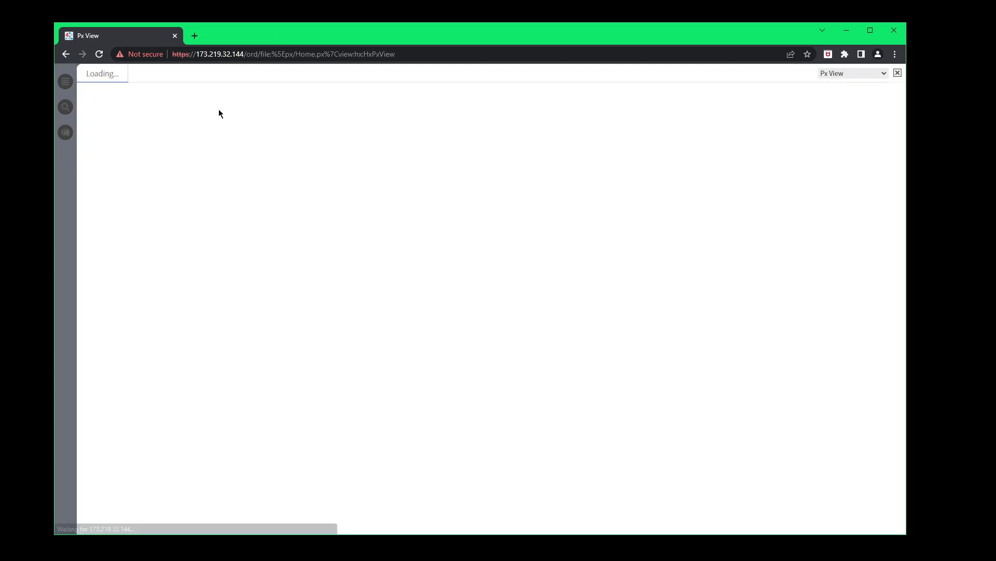